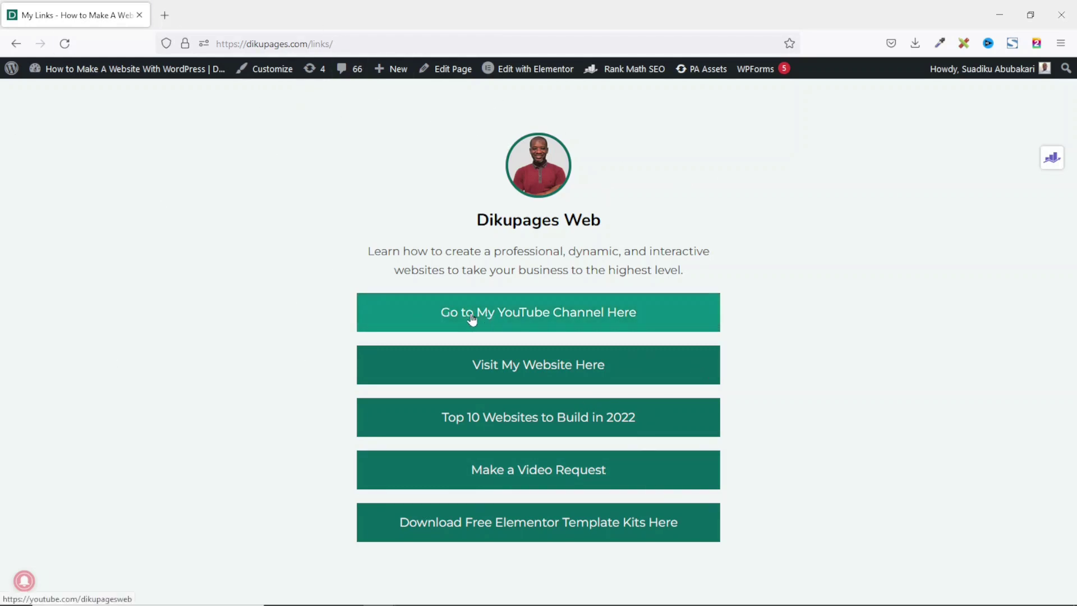
# Open the Dikupages Web YouTube channel from the 'Go to My YouTube Channel Here' link button
pyautogui.click(496, 315)
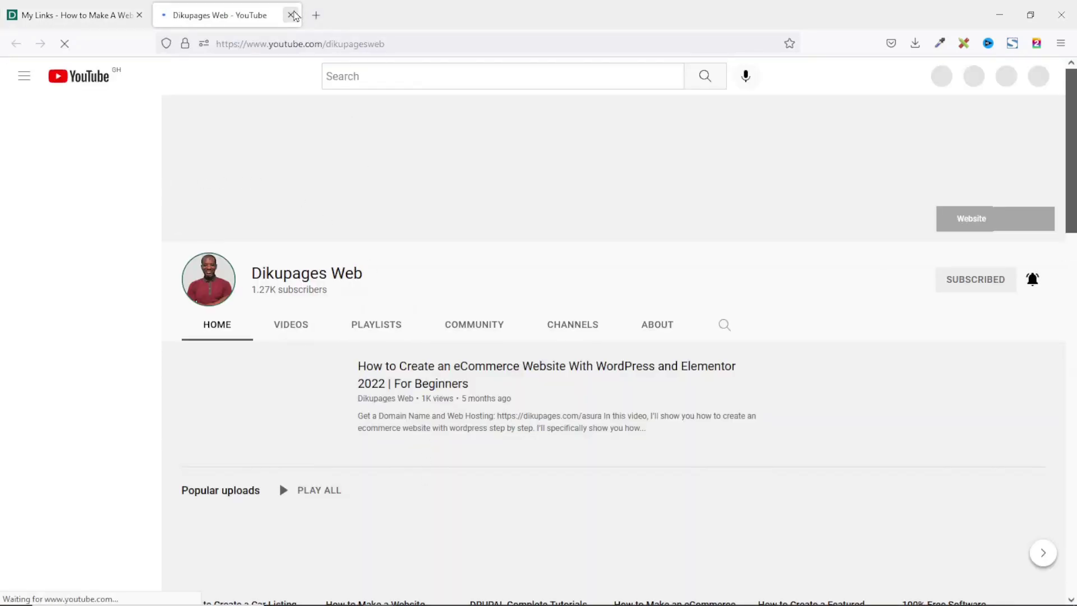
# Close the YouTube channel tab to get back to the My Links page
pyautogui.click(291, 15)
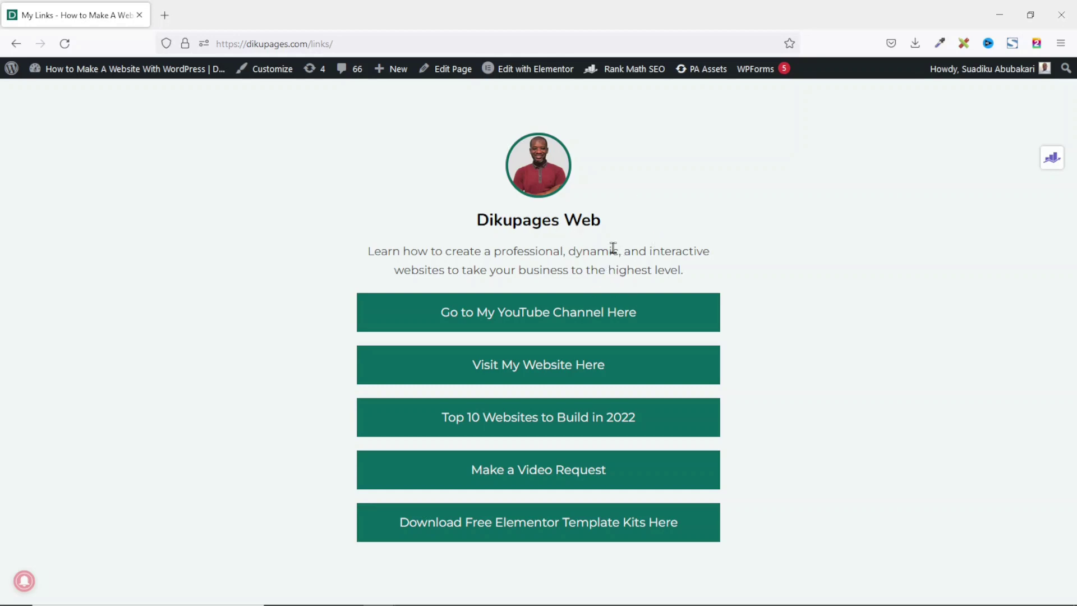
# Start a new WordPress page titled 'My Links'
pyautogui.moveTo(399, 72)
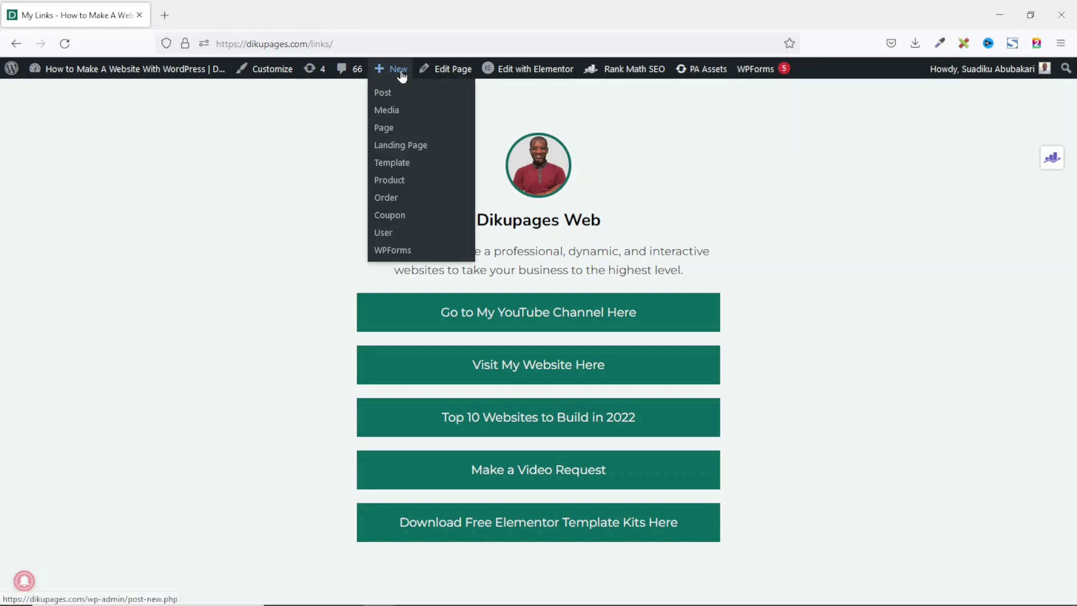
pyautogui.click(399, 135)
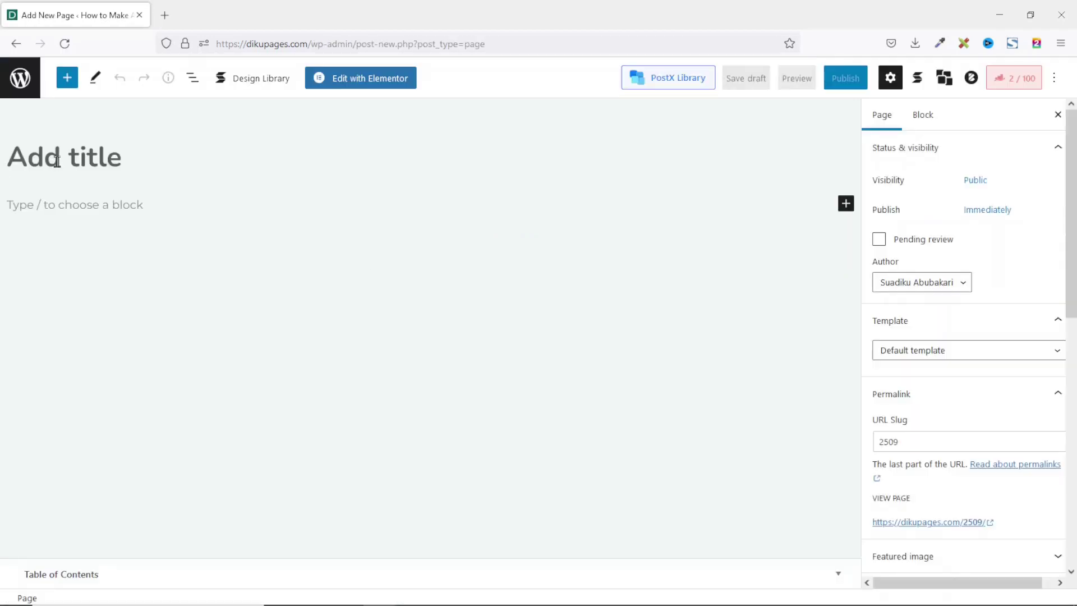
pyautogui.write('Links')
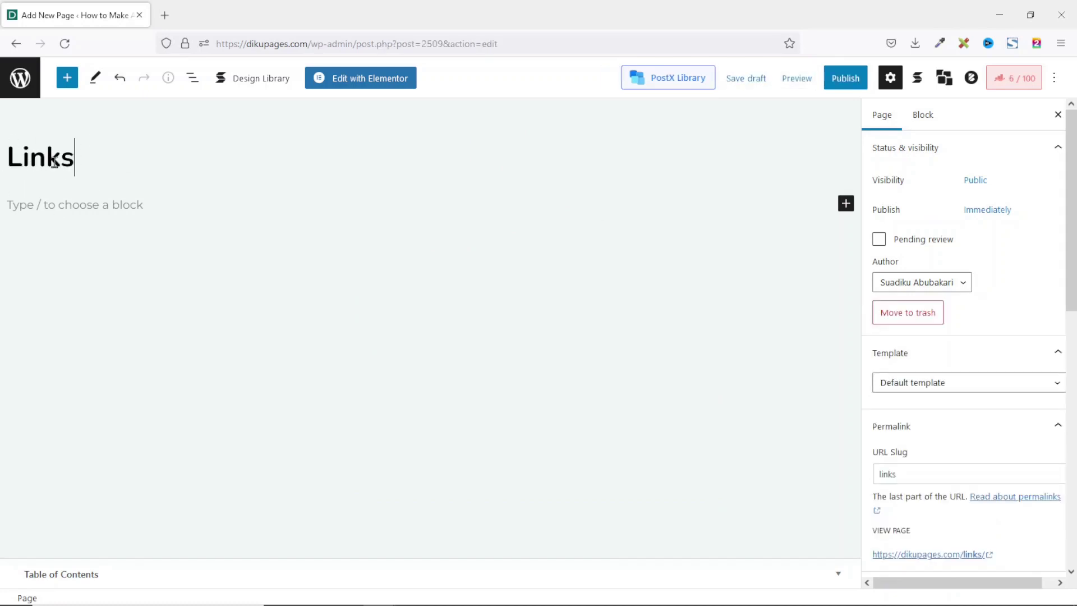
pyautogui.click(12, 157)
pyautogui.write('My')
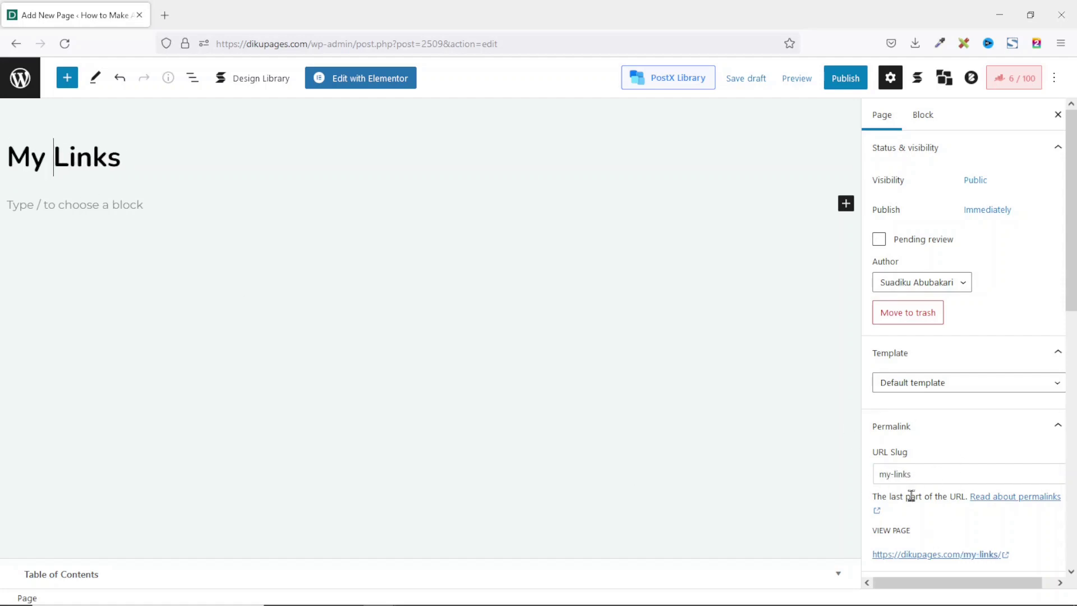
# Change the page's URL slug to 'links' and publish it
pyautogui.click(895, 475)
pyautogui.moveTo(895, 476); pyautogui.dragTo(878, 476)
pyautogui.press('BackSpace')
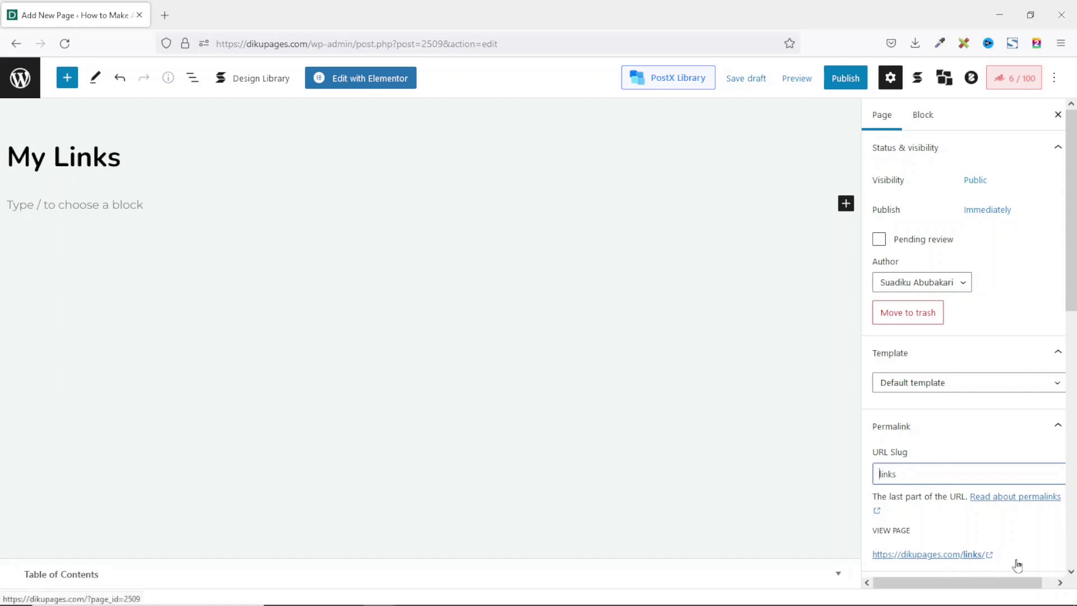
pyautogui.click(845, 78)
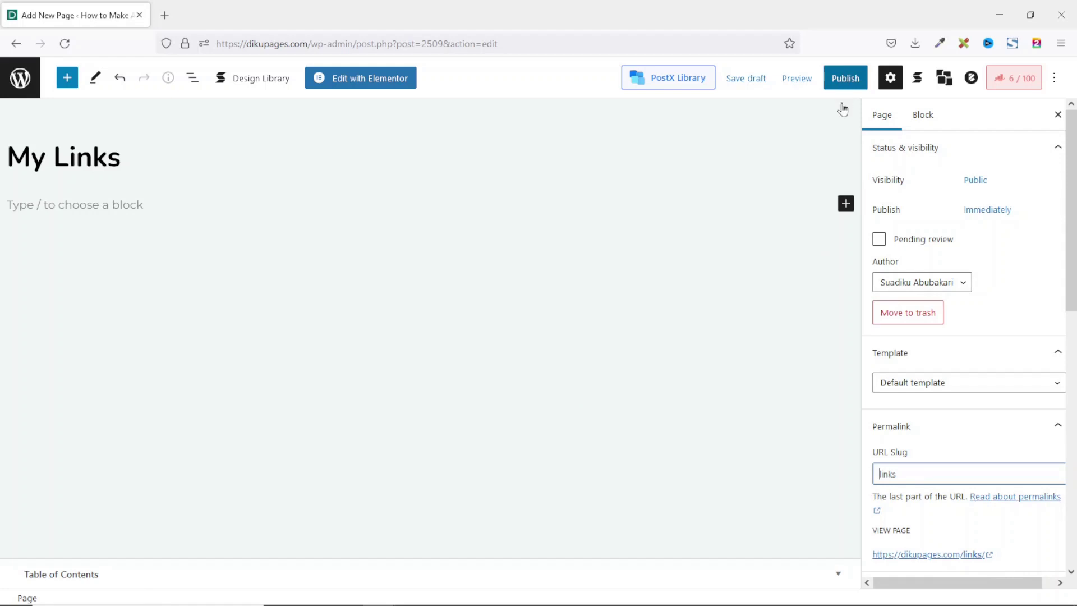
pyautogui.click(941, 79)
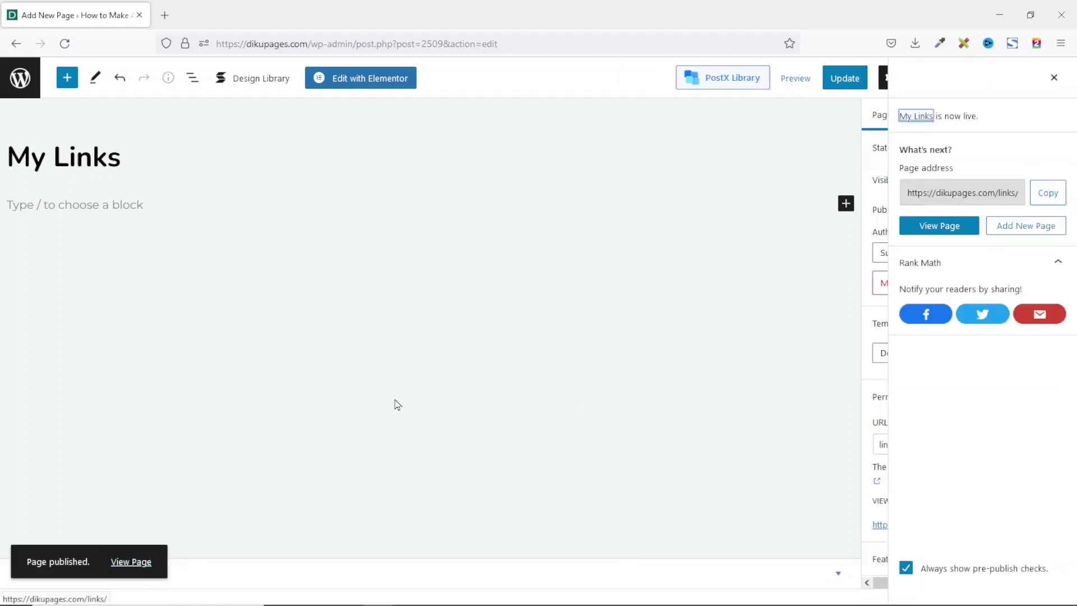
# Open My Links in Elementor and switch its page layout to Elementor Canvas
pyautogui.click(375, 87)
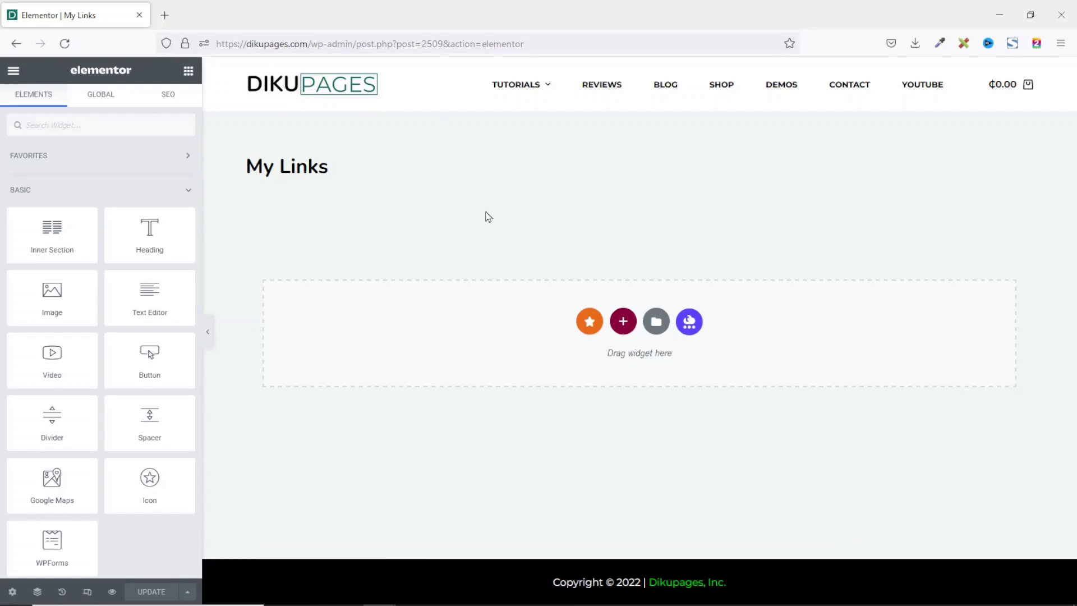
pyautogui.moveTo(247, 167); pyautogui.dragTo(373, 173)
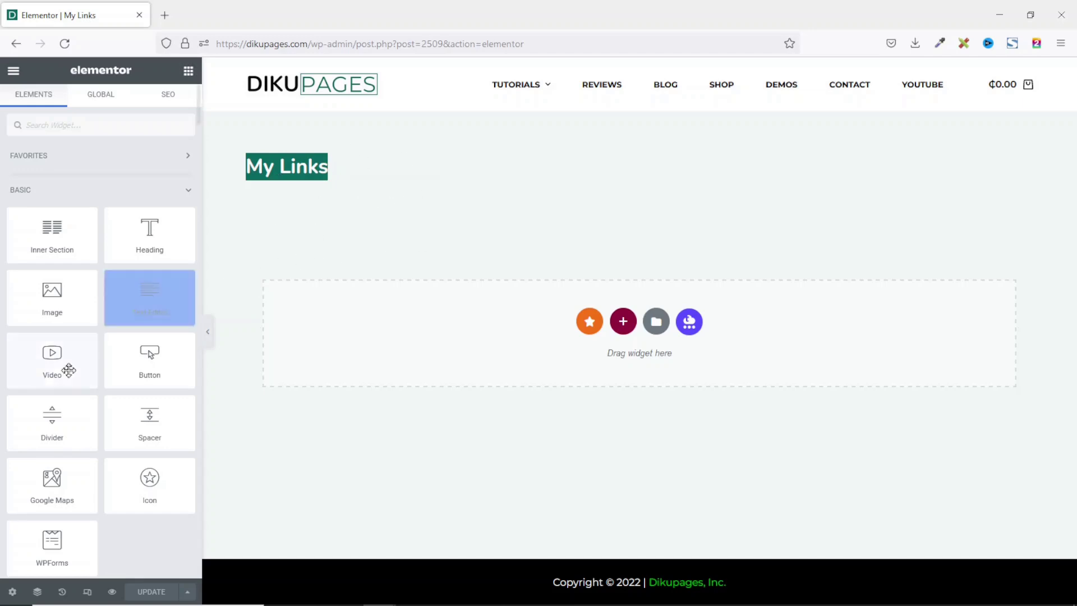
pyautogui.click(11, 592)
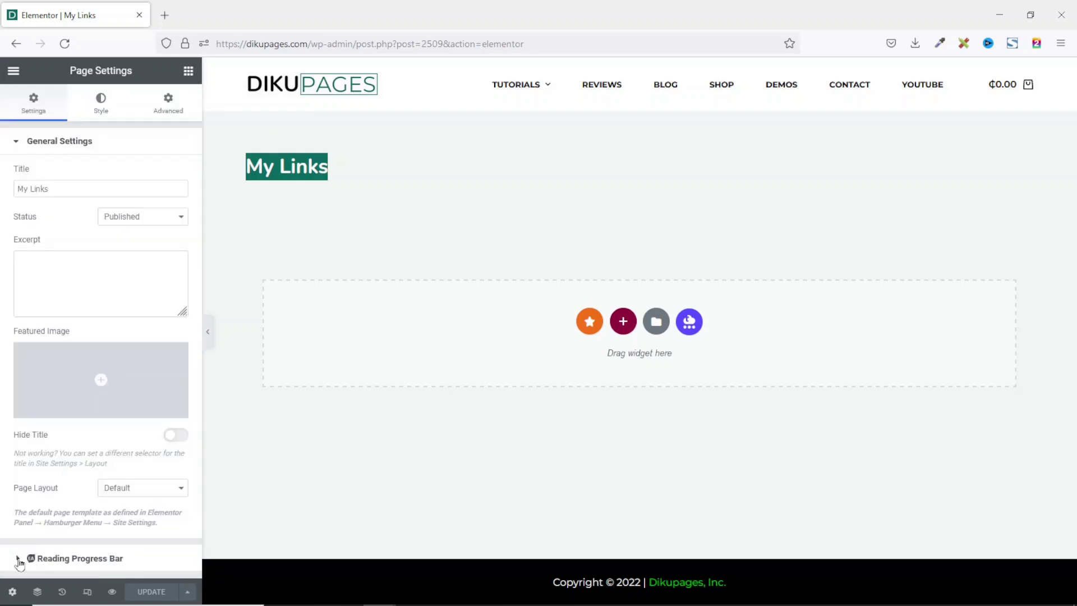
pyautogui.click(125, 491)
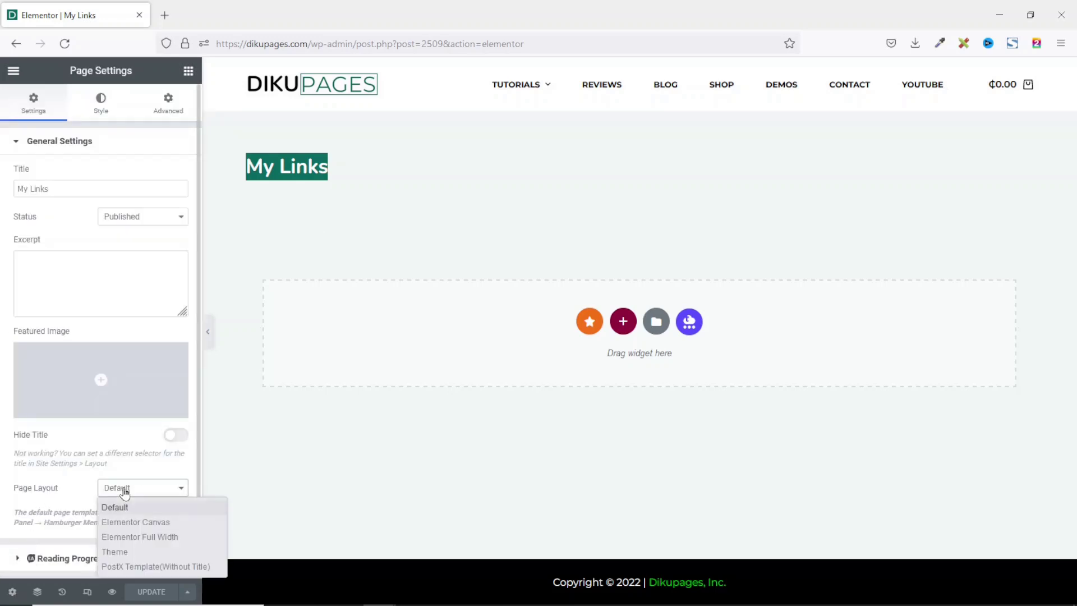
pyautogui.click(136, 522)
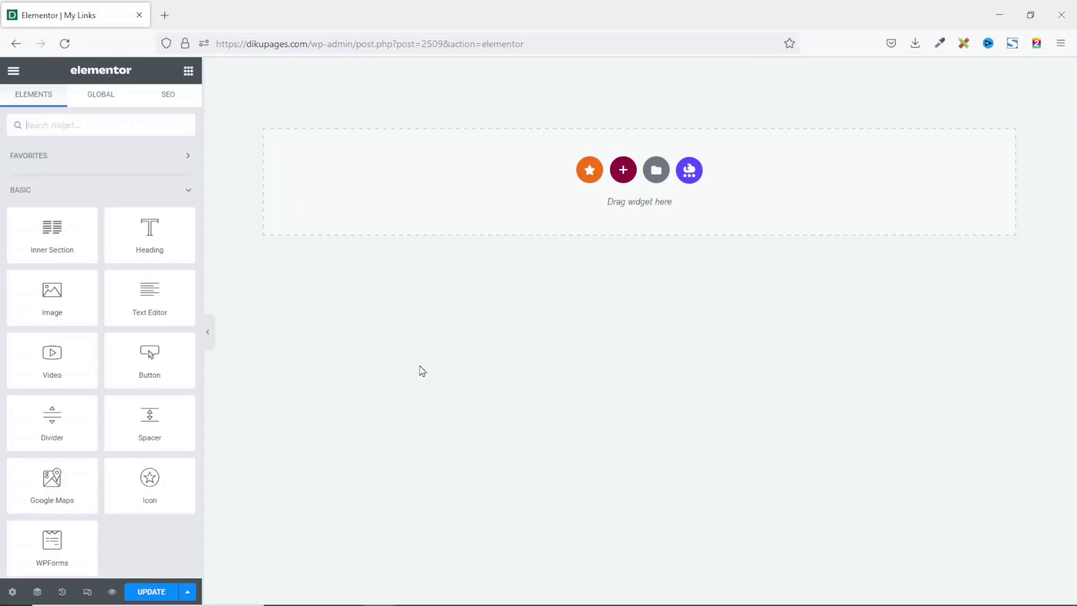
# Insert a one-column section with 80 px margin and drop an Image widget into it
pyautogui.click(622, 169)
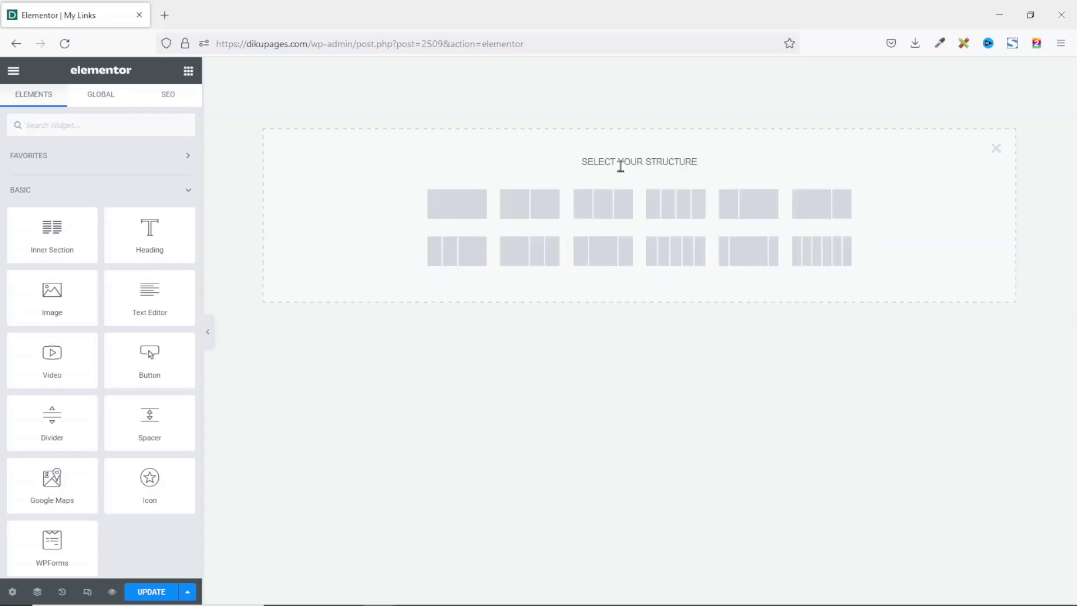
pyautogui.click(446, 213)
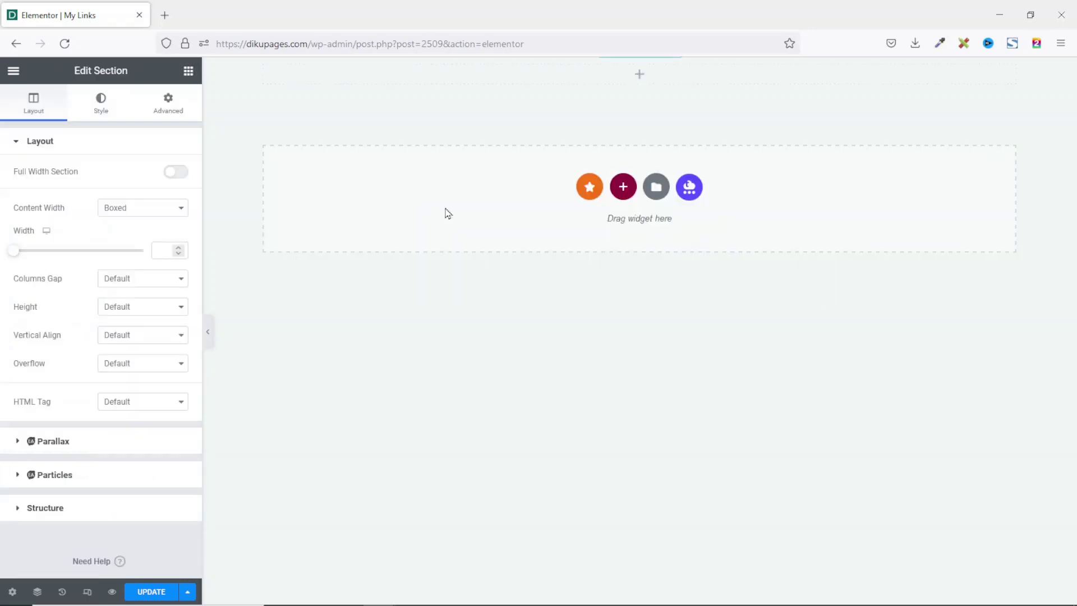
pyautogui.click(166, 110)
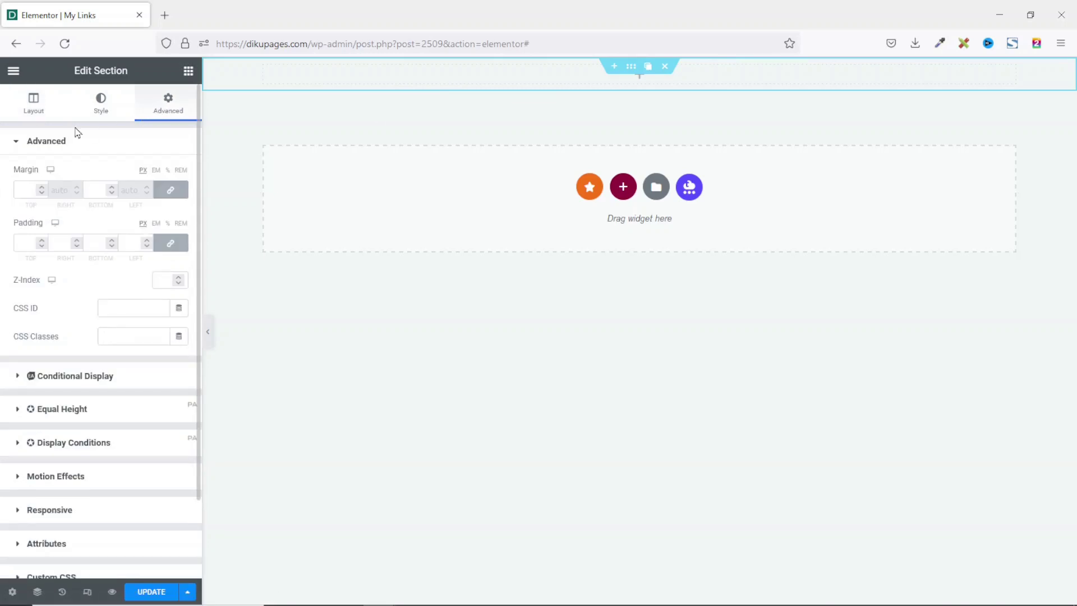
pyautogui.click(17, 189)
pyautogui.write('80')
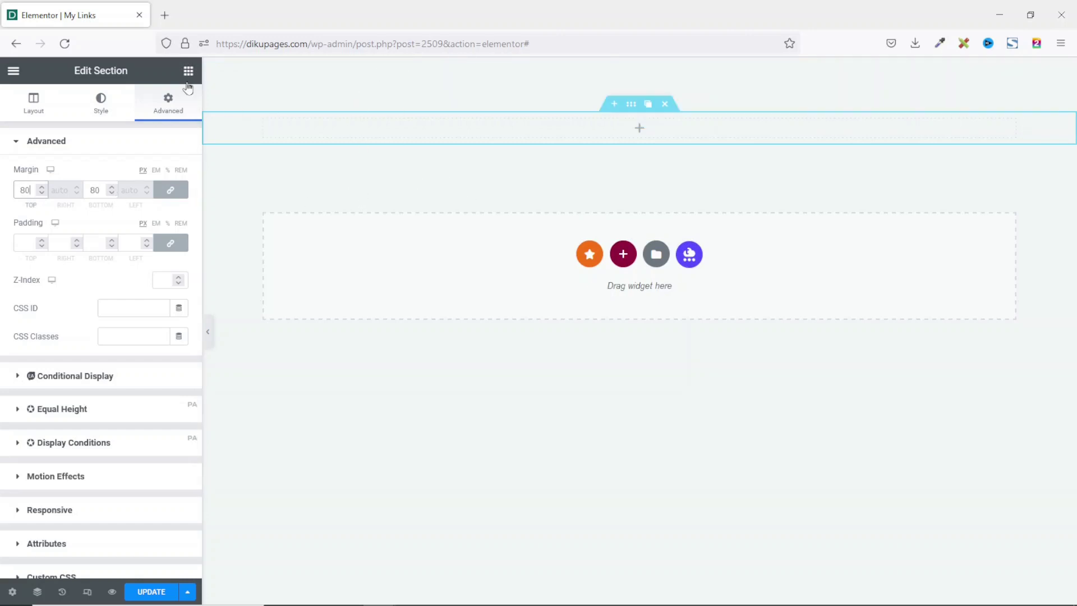
pyautogui.click(183, 75)
pyautogui.moveTo(49, 299); pyautogui.dragTo(600, 128)
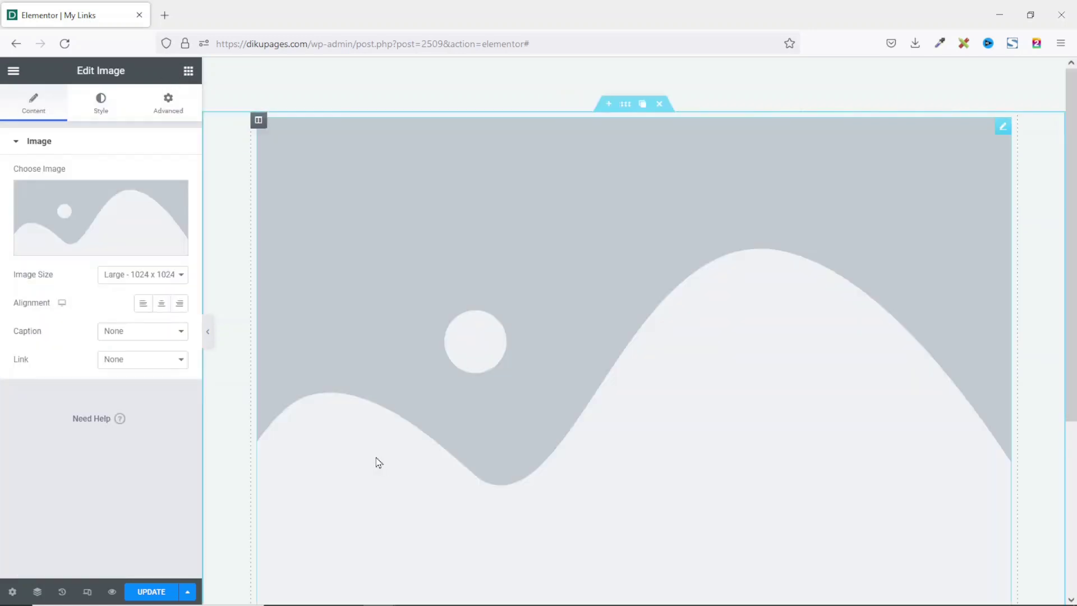
# Upload DIKUPAGES WEB LOGO(3).png from the computer and insert it into the Image widget
pyautogui.click(73, 229)
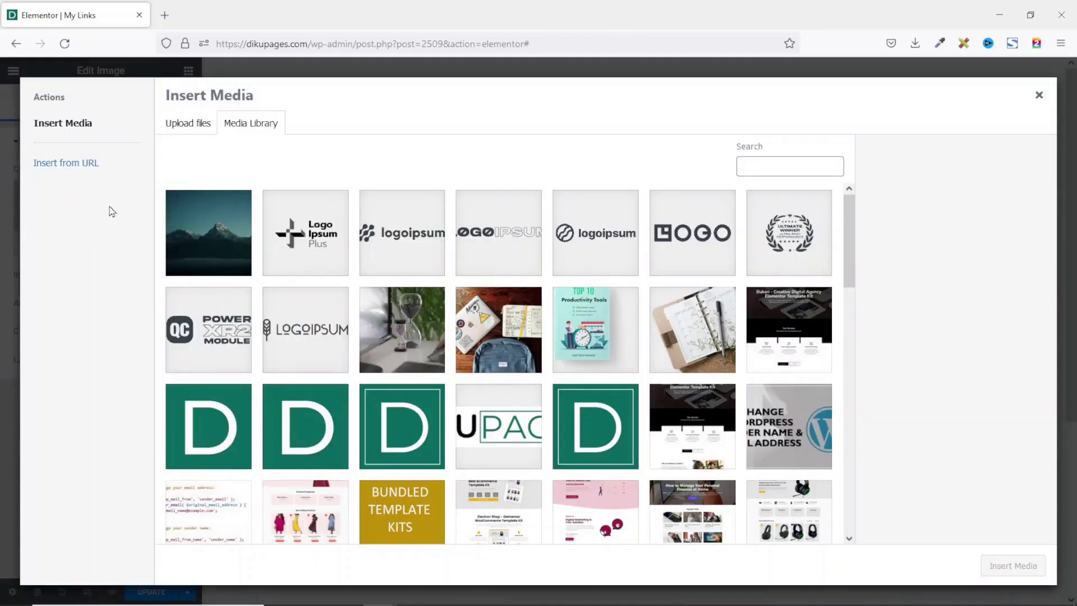
pyautogui.click(185, 126)
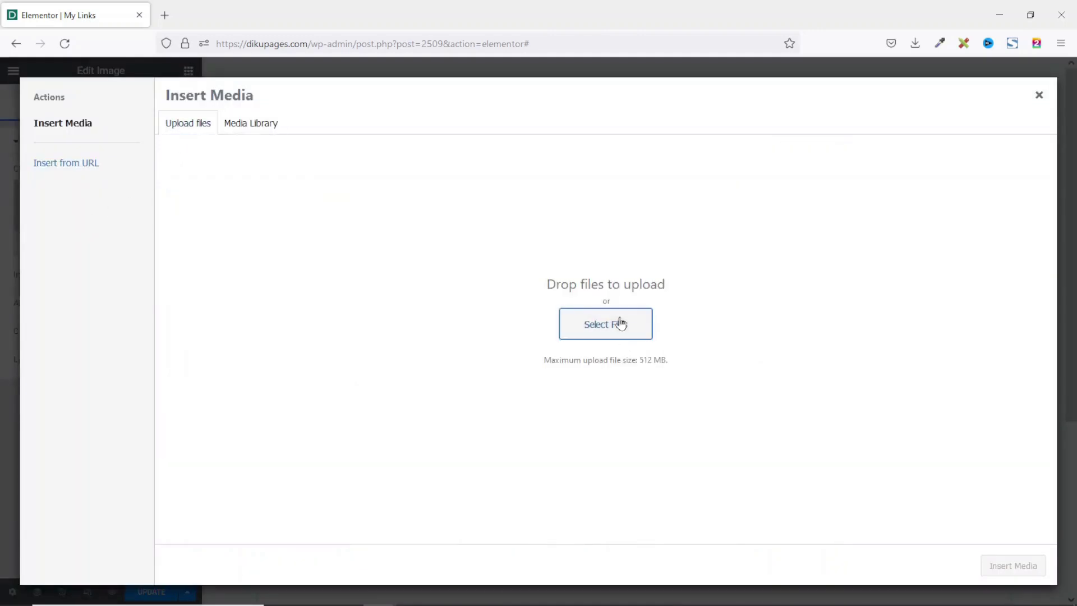
pyautogui.click(578, 321)
pyautogui.click(533, 395)
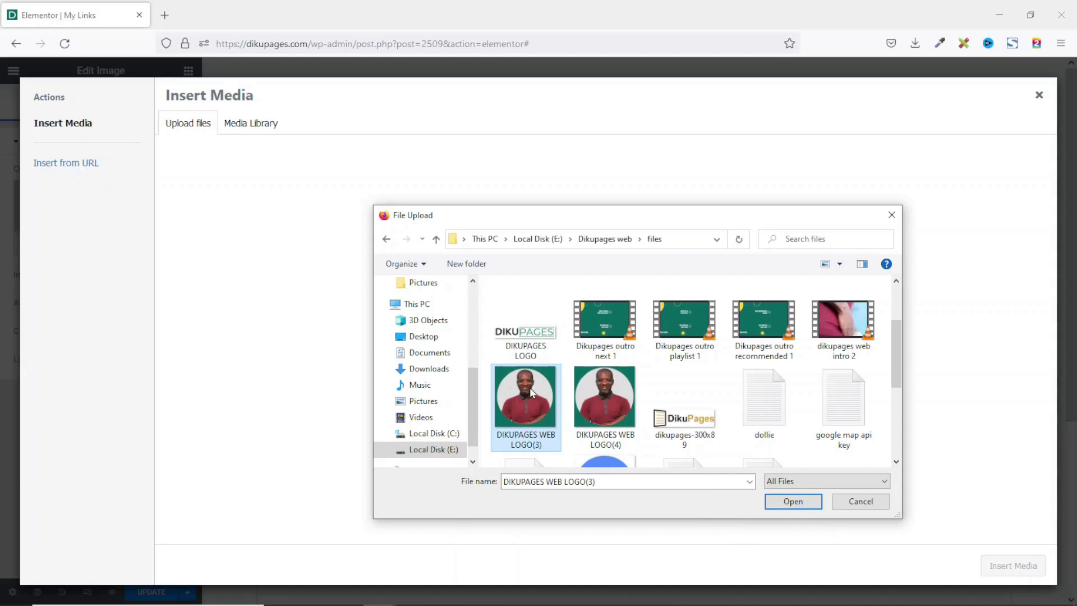
pyautogui.click(804, 507)
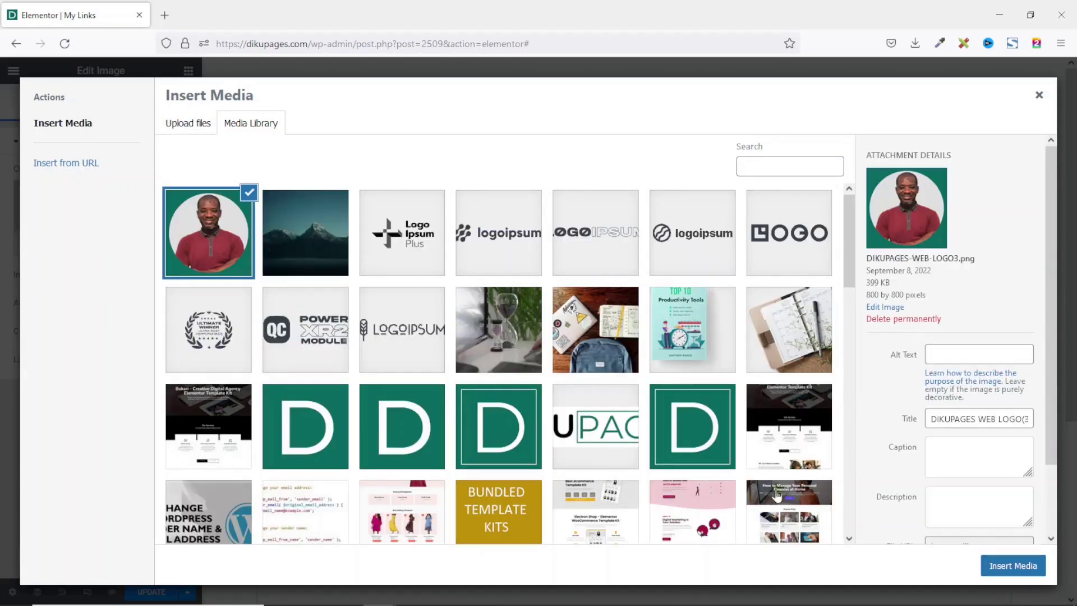
pyautogui.click(1013, 568)
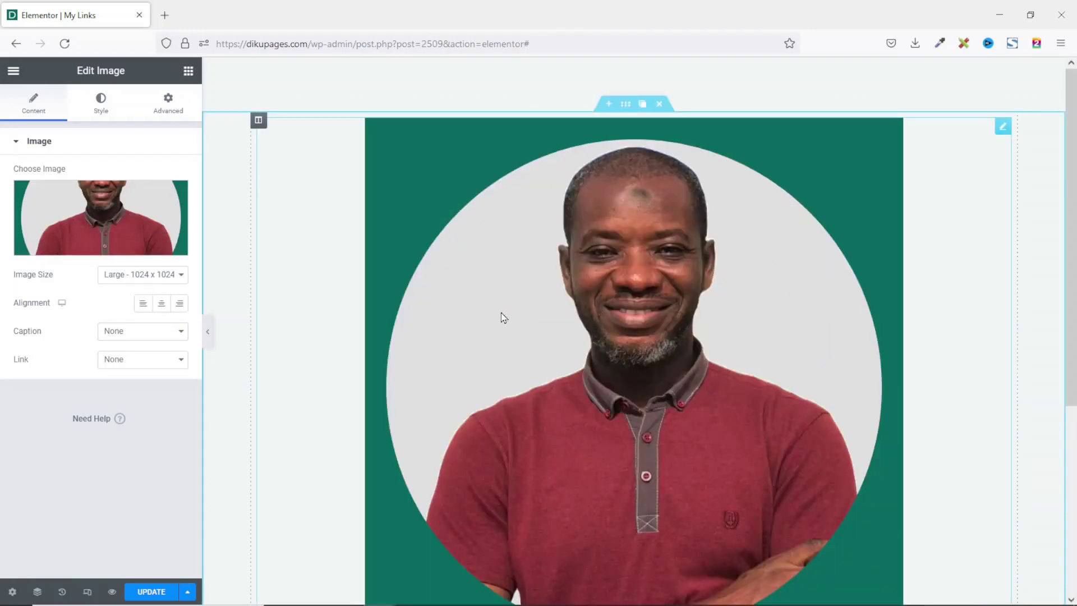
# Set the photo's max width to 35 and its border radius to 100 on all corners
pyautogui.click(102, 107)
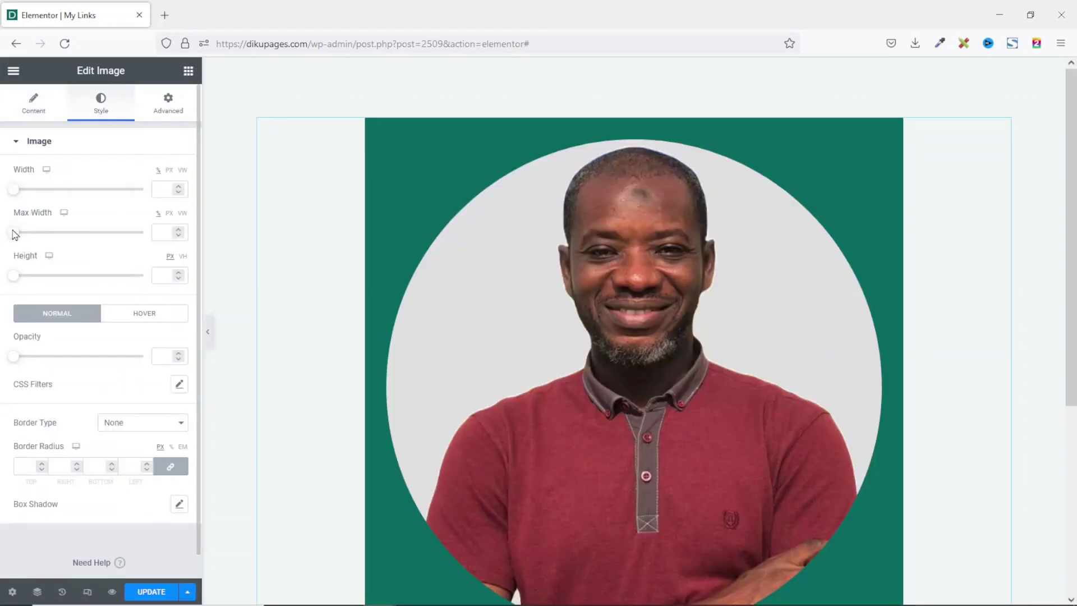
pyautogui.moveTo(13, 233); pyautogui.dragTo(51, 236)
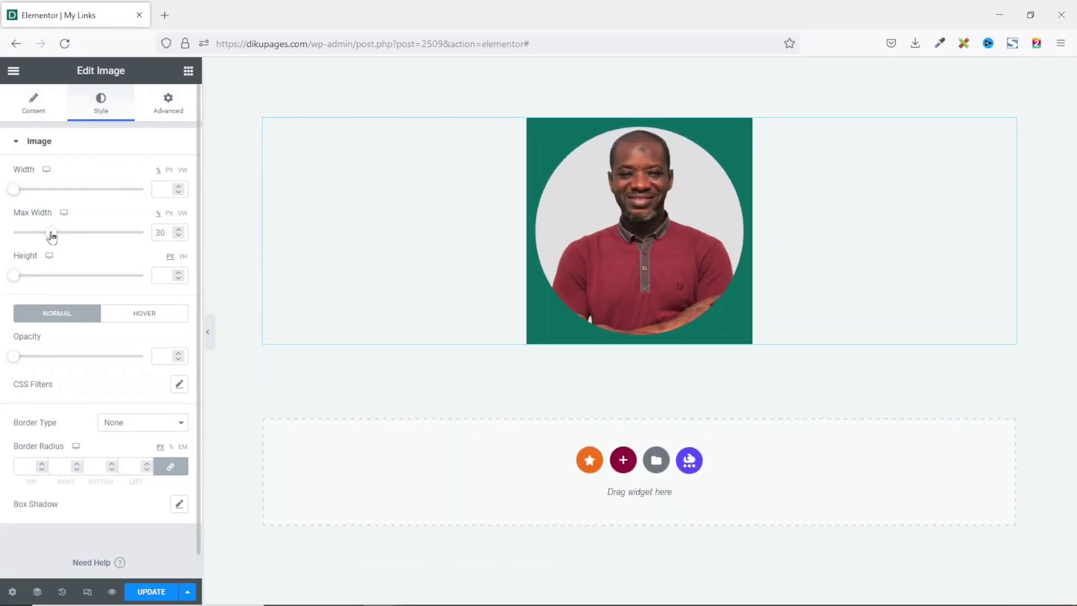
pyautogui.click(25, 466)
pyautogui.write('100')
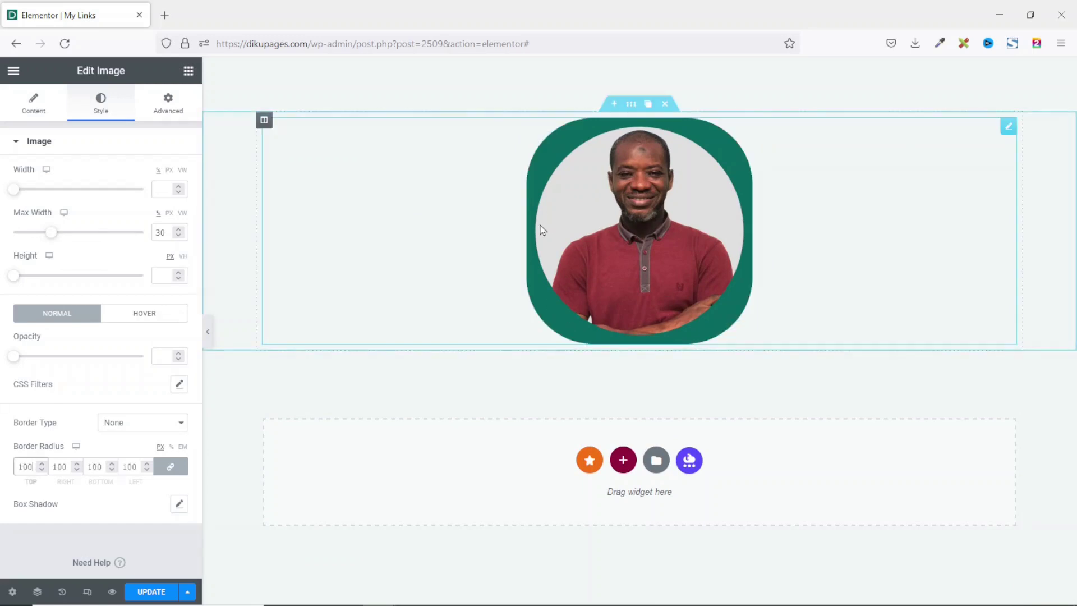
# Reduce the photo's max width further, down to 18%
pyautogui.click(179, 235)
pyautogui.click(179, 236)
pyautogui.click(179, 236)
pyautogui.click(179, 236)
pyautogui.click(179, 235)
pyautogui.click(179, 235)
pyautogui.click(178, 236)
pyautogui.click(179, 236)
pyautogui.click(178, 235)
pyautogui.click(179, 235)
pyautogui.click(179, 235)
pyautogui.click(179, 236)
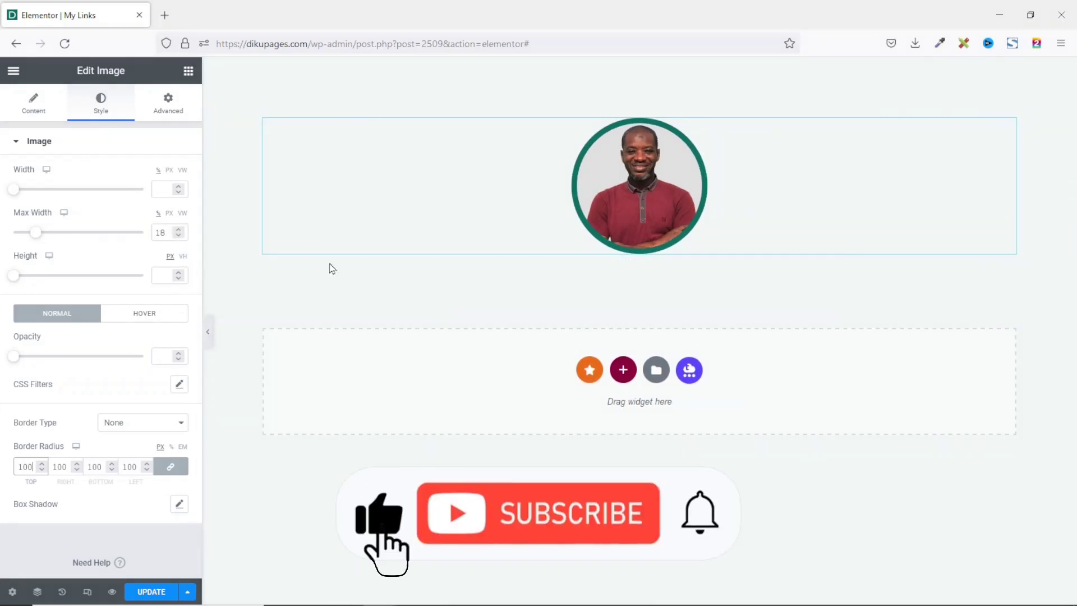
pyautogui.click(189, 73)
# Add a centred heading reading 'Dikupages Web' below the photo
pyautogui.moveTo(159, 224); pyautogui.dragTo(658, 240)
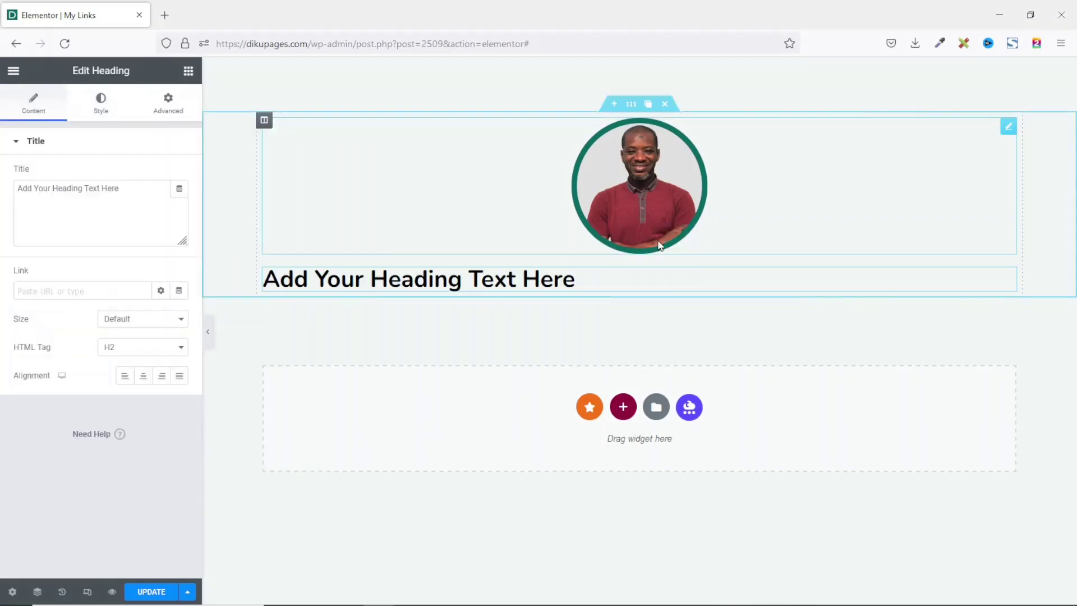
pyautogui.moveTo(142, 189); pyautogui.dragTo(2, 184)
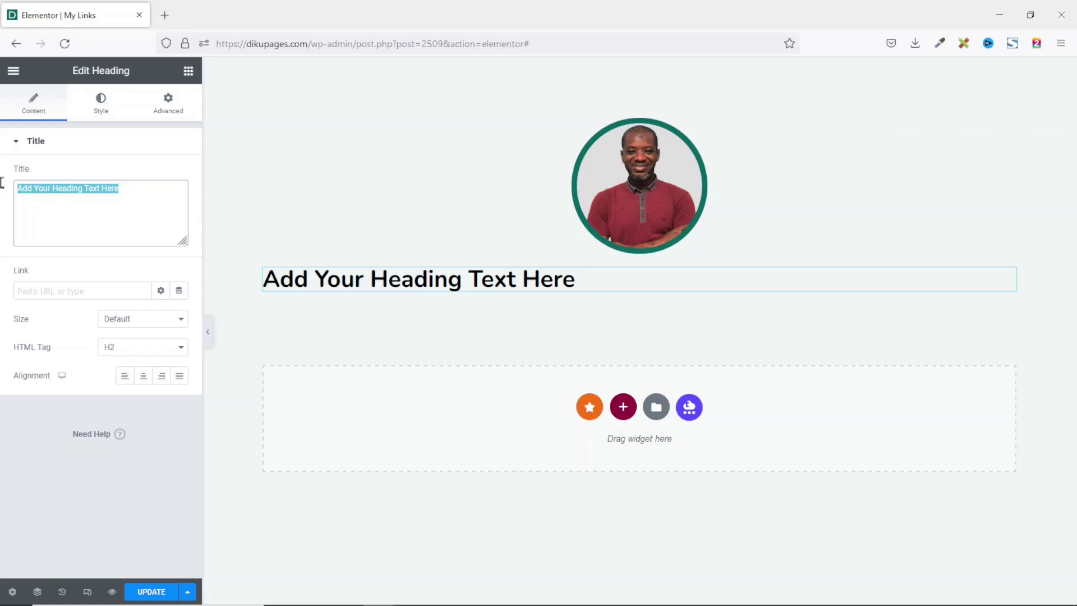
pyautogui.write('Dikupages Web')
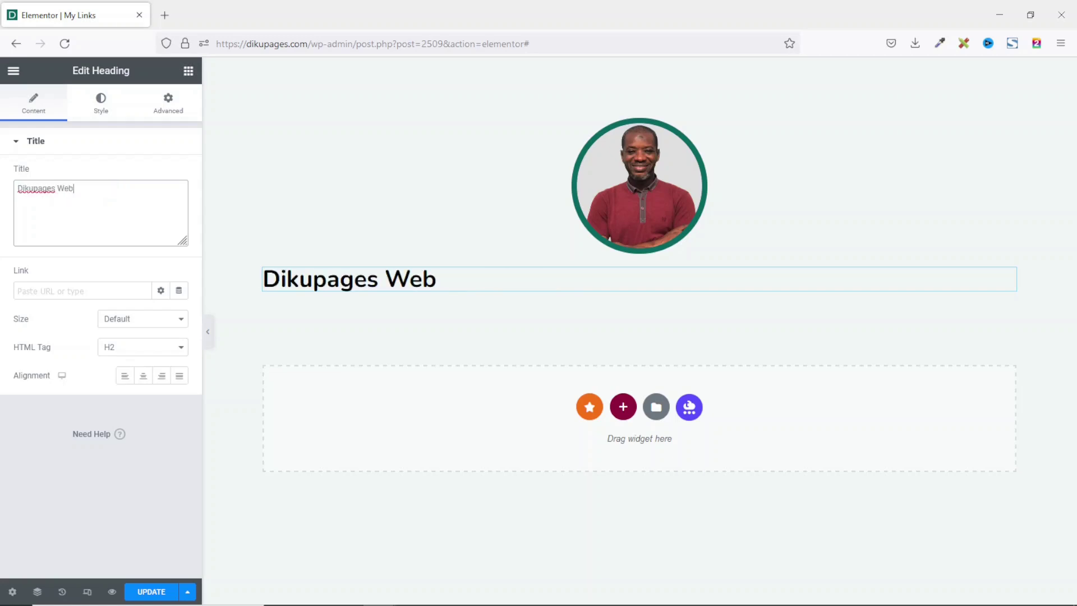
pyautogui.click(143, 375)
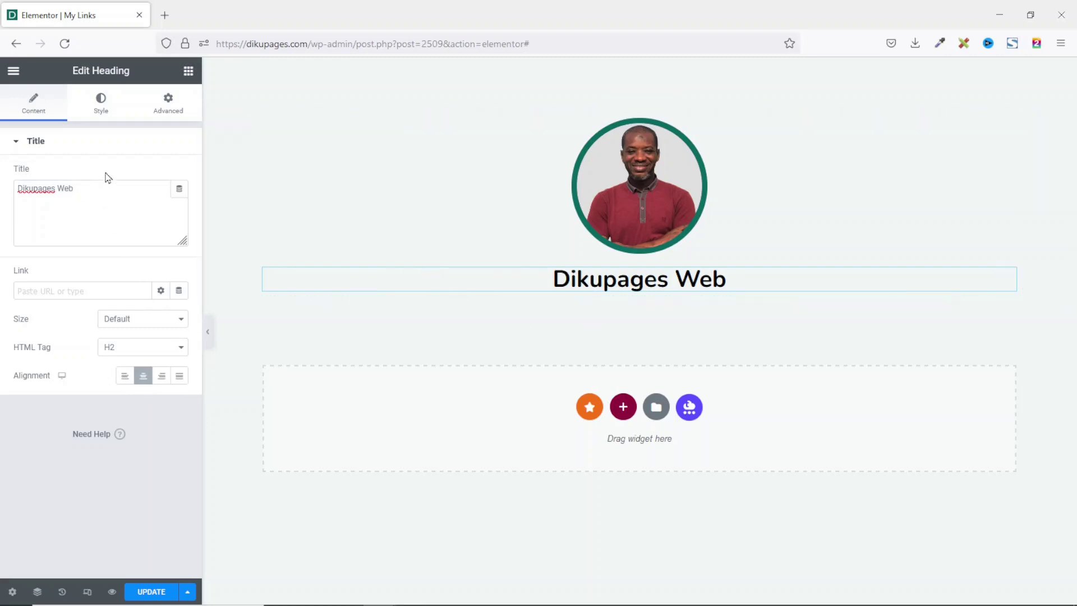
# Set the heading's typography font size to 25
pyautogui.click(99, 108)
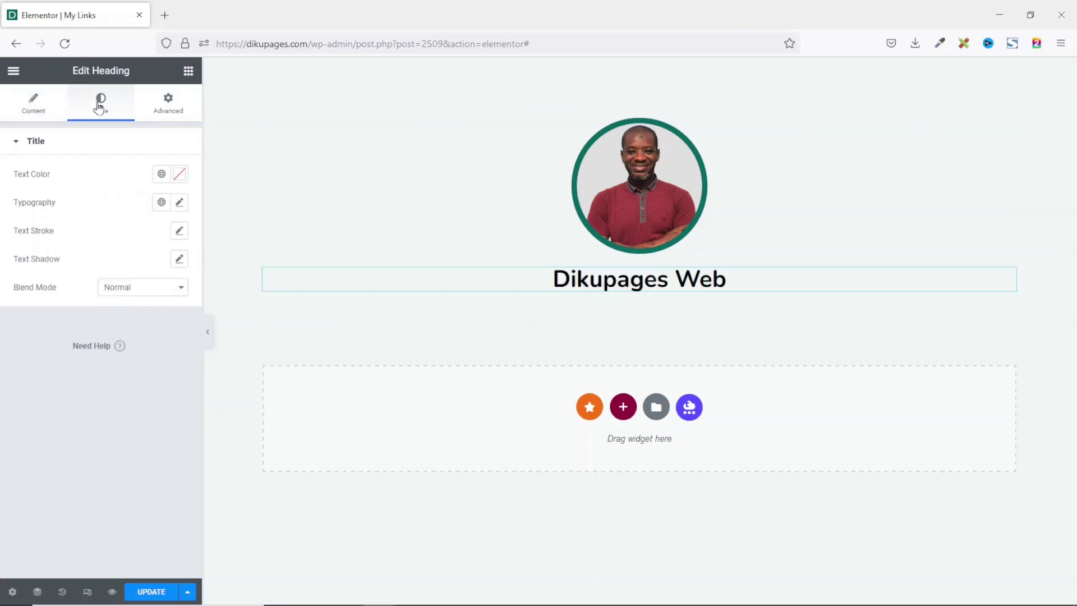
pyautogui.click(179, 203)
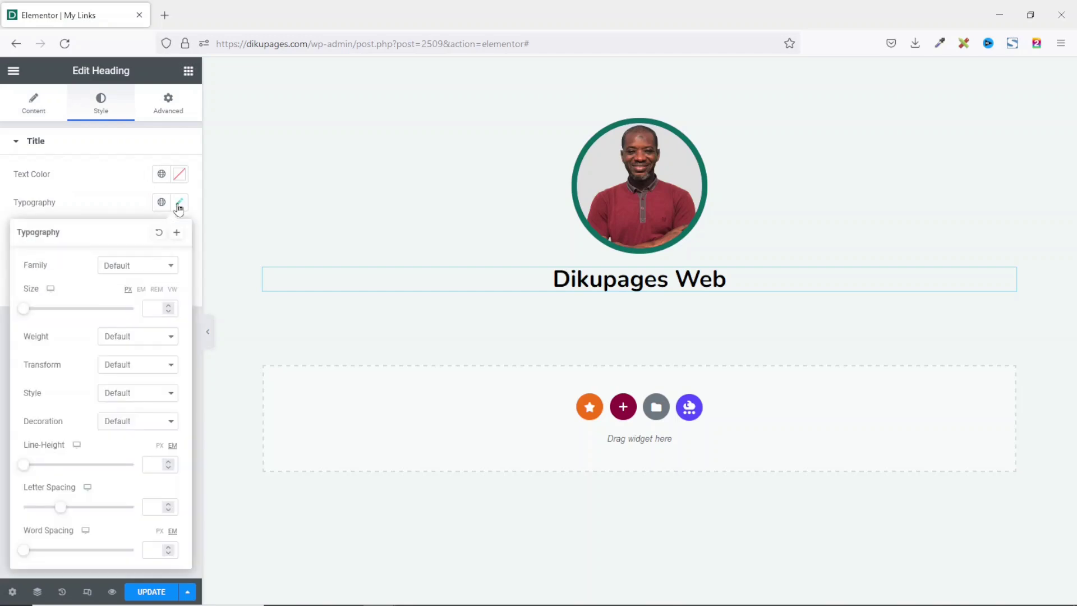
pyautogui.click(154, 308)
pyautogui.write('25')
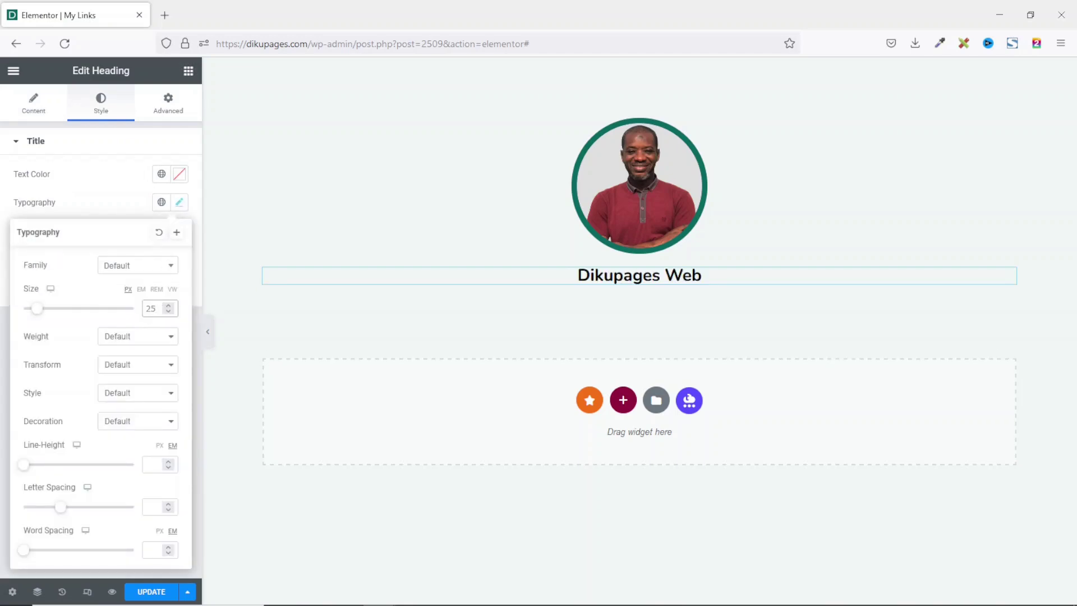
pyautogui.click(187, 71)
# Add a Text Editor below the heading, paste in the tagline, and centre-align it
pyautogui.moveTo(141, 299); pyautogui.dragTo(630, 293)
pyautogui.moveTo(161, 368); pyautogui.dragTo(2, 295)
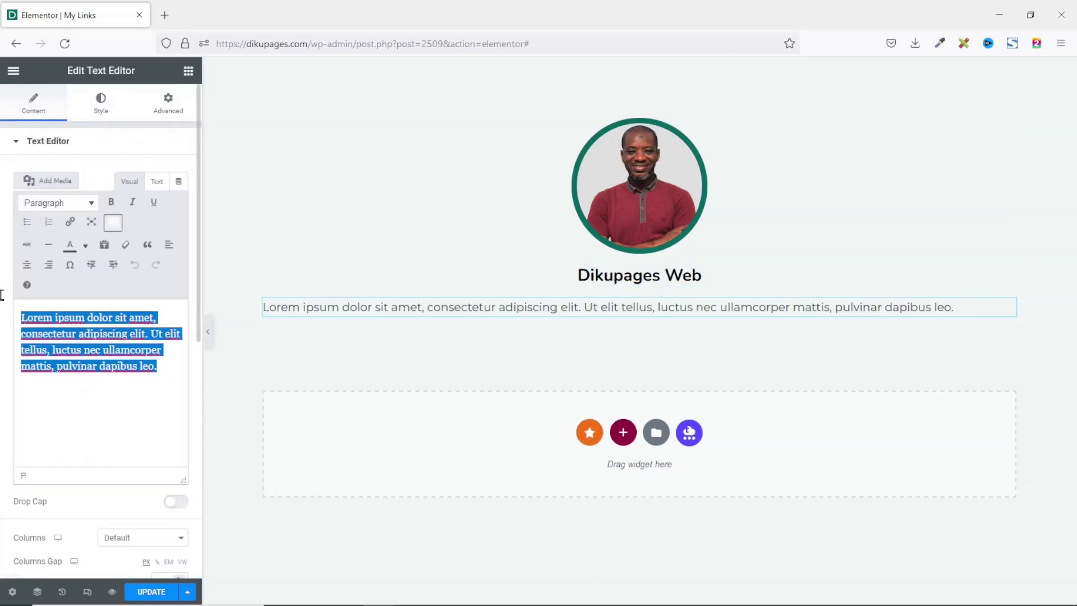
pyautogui.write('Learn how to create a professional, dynamic, and interactive websites to take your business to the highest level.')
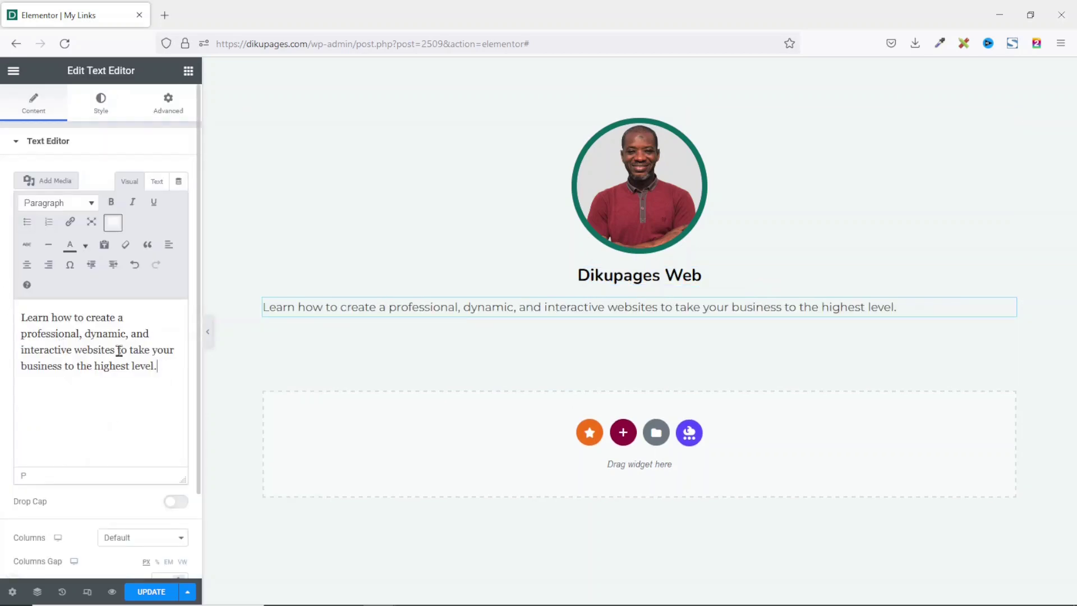
pyautogui.click(103, 107)
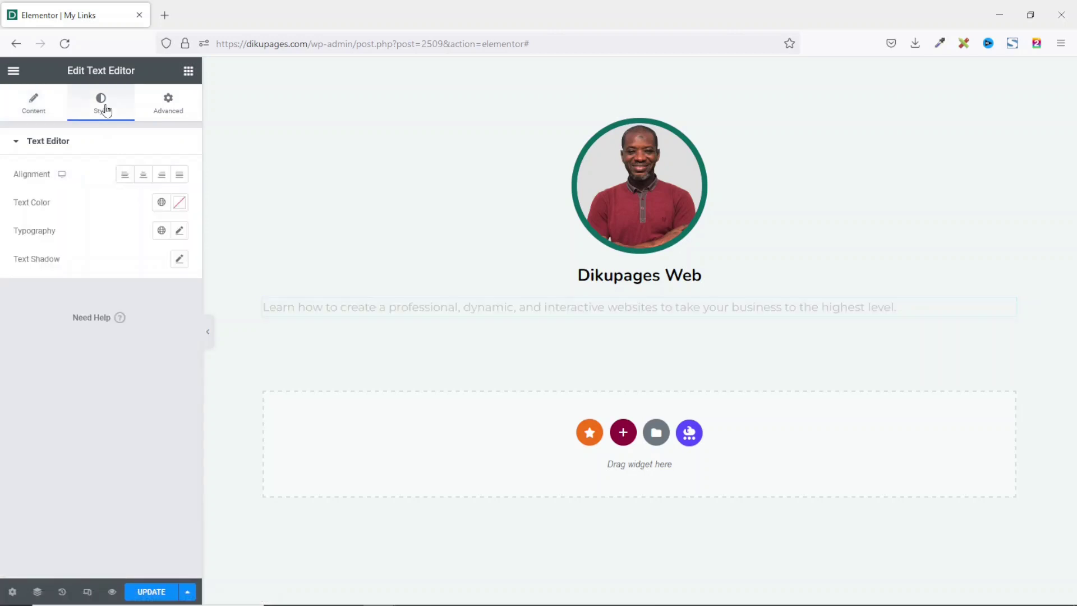
pyautogui.click(143, 176)
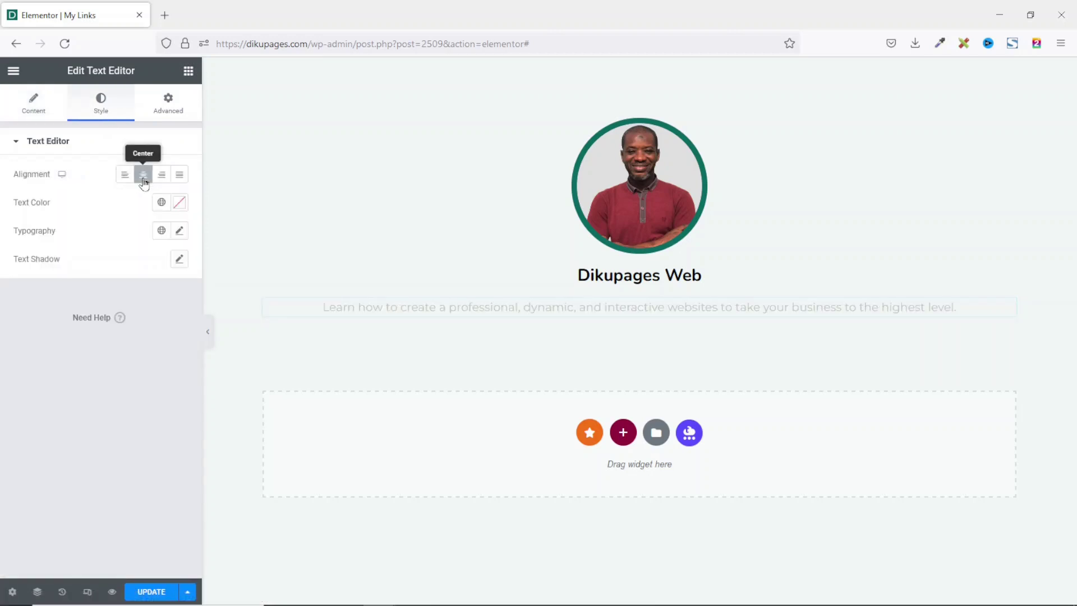
pyautogui.click(187, 73)
# Add a Button widget below the tagline, justified to full width, with size Large
pyautogui.moveTo(133, 359); pyautogui.dragTo(598, 312)
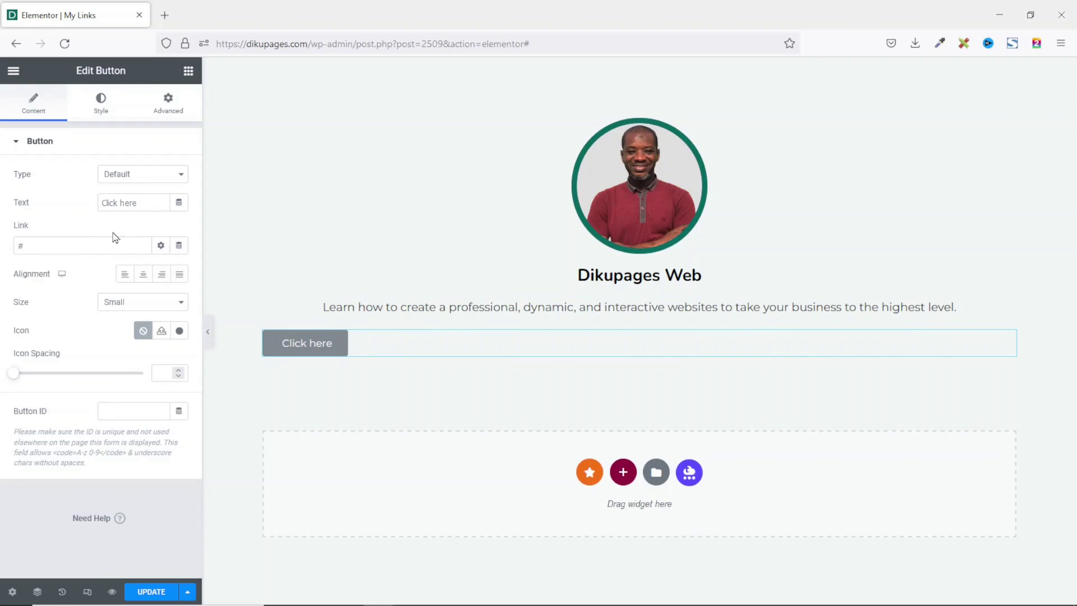
pyautogui.moveTo(148, 200); pyautogui.dragTo(4, 250)
pyautogui.click(180, 276)
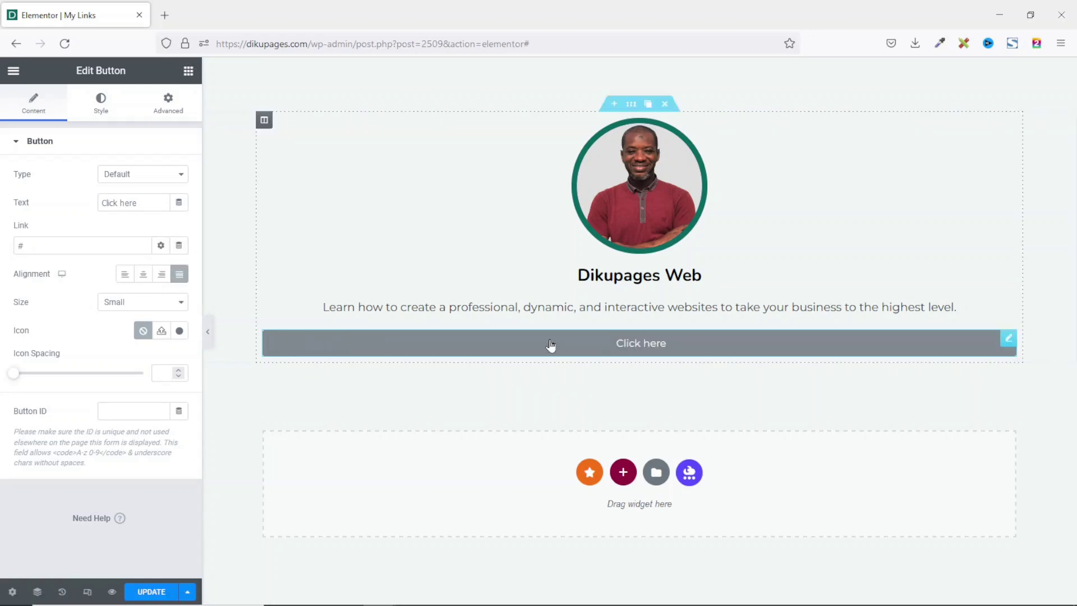
pyautogui.click(154, 312)
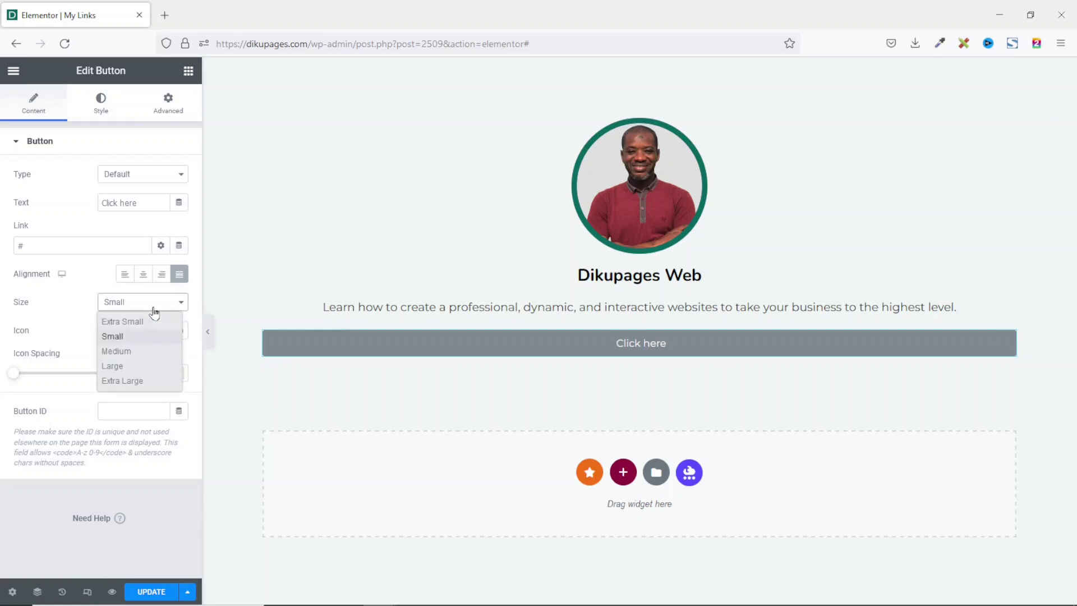
pyautogui.click(112, 366)
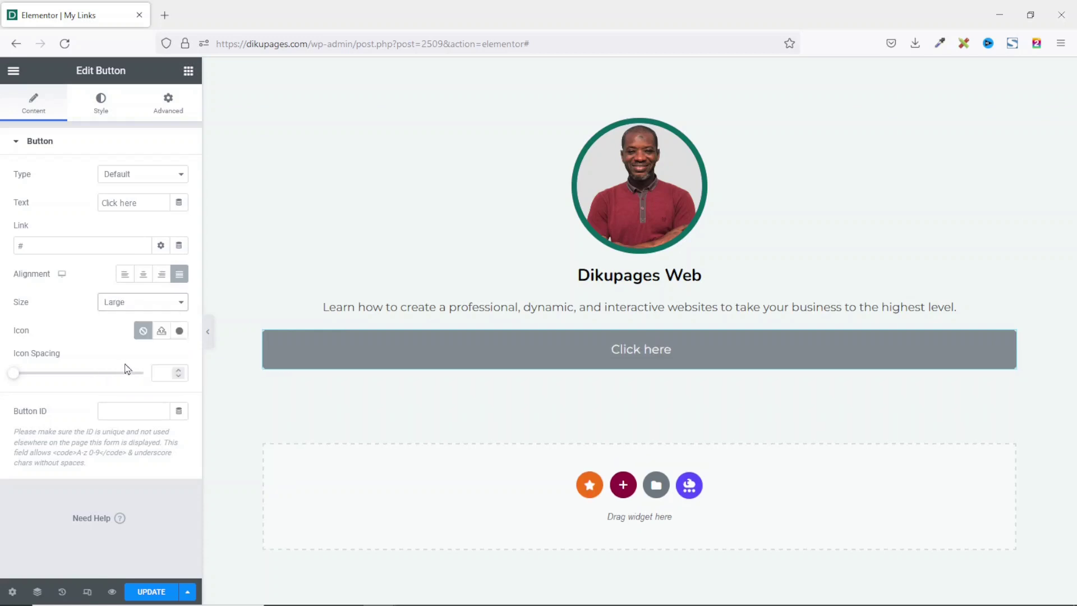
# Style the Click here button with white text and a green global background colour
pyautogui.click(101, 107)
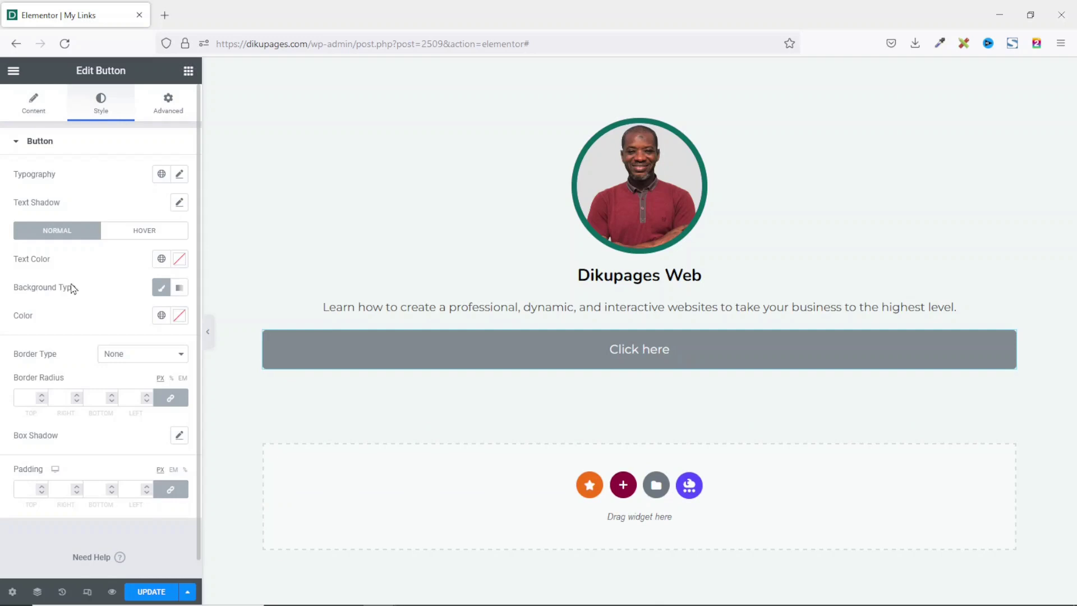
pyautogui.click(161, 258)
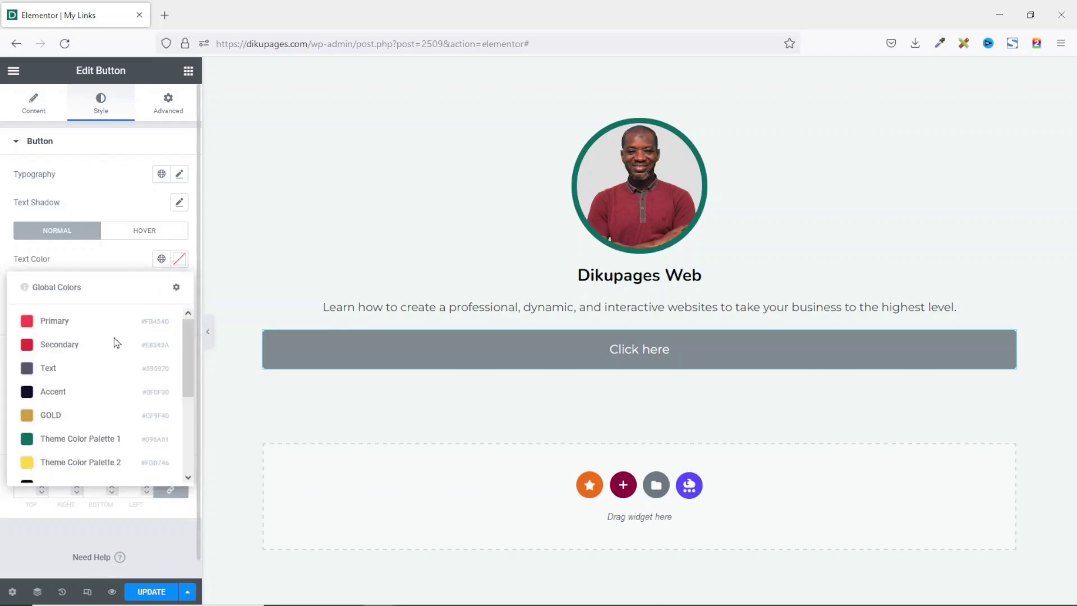
pyautogui.scroll(-3, 113, 350)
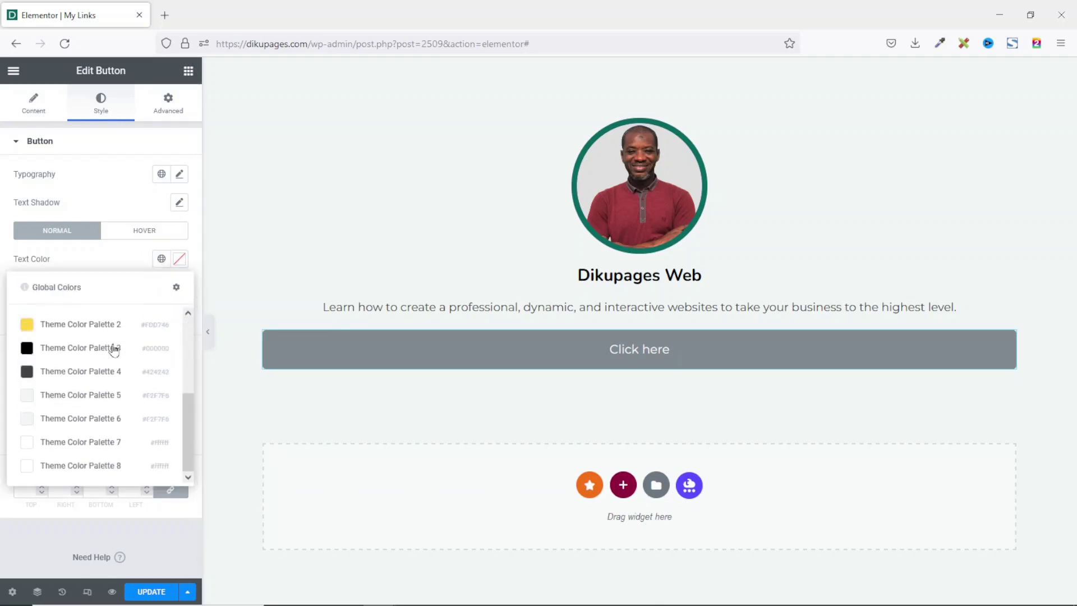
pyautogui.click(80, 466)
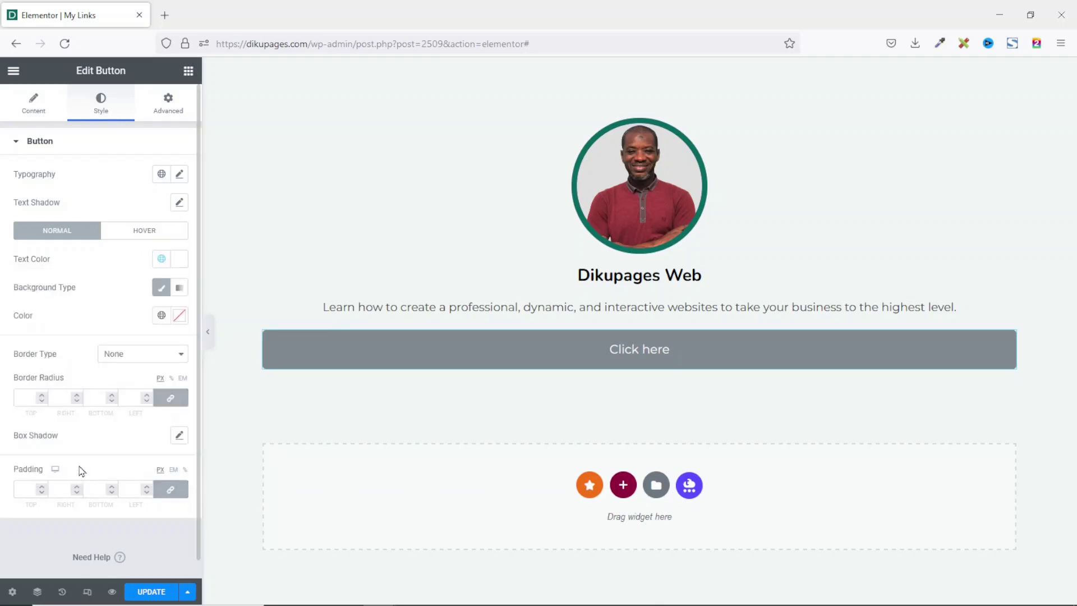
pyautogui.click(162, 316)
pyautogui.scroll(-3, 64, 390)
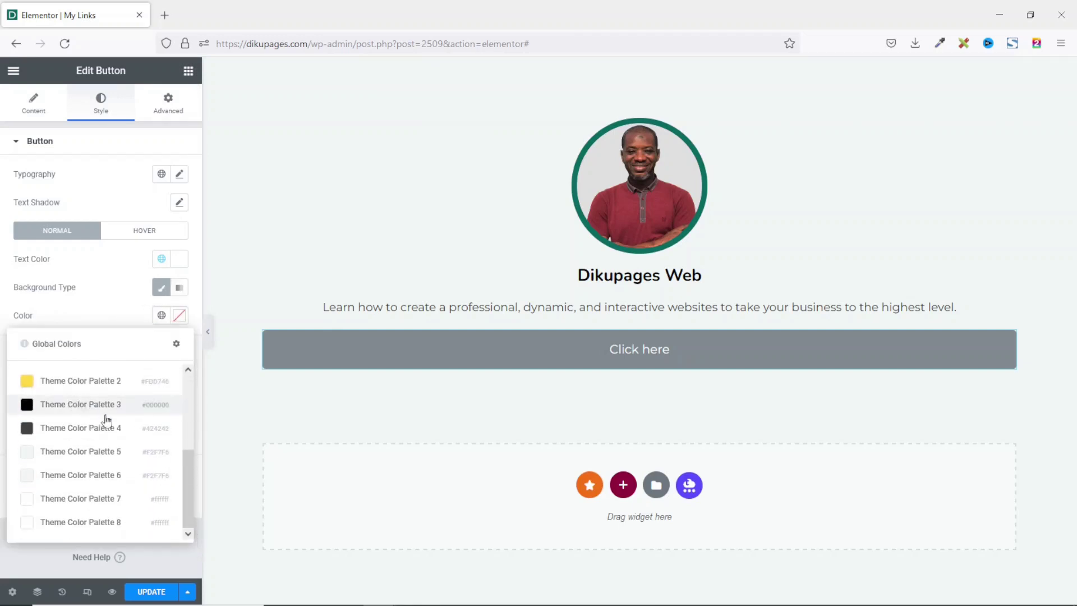
pyautogui.scroll(2, 95, 421)
pyautogui.click(80, 415)
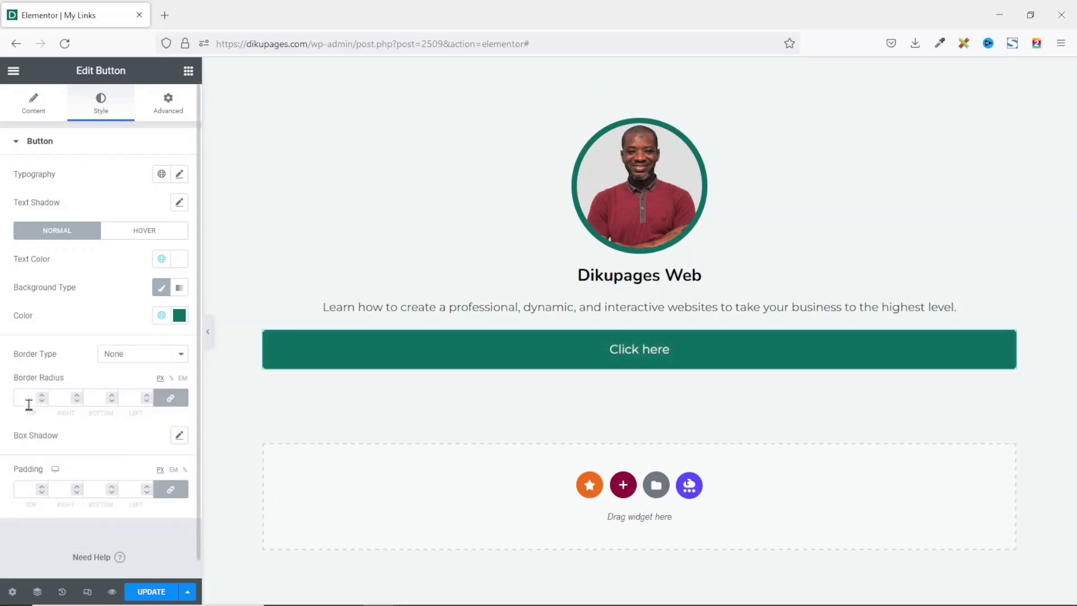
# Hide the editing panel to preview the button, then restore the Edit Button panel
pyautogui.click(207, 331)
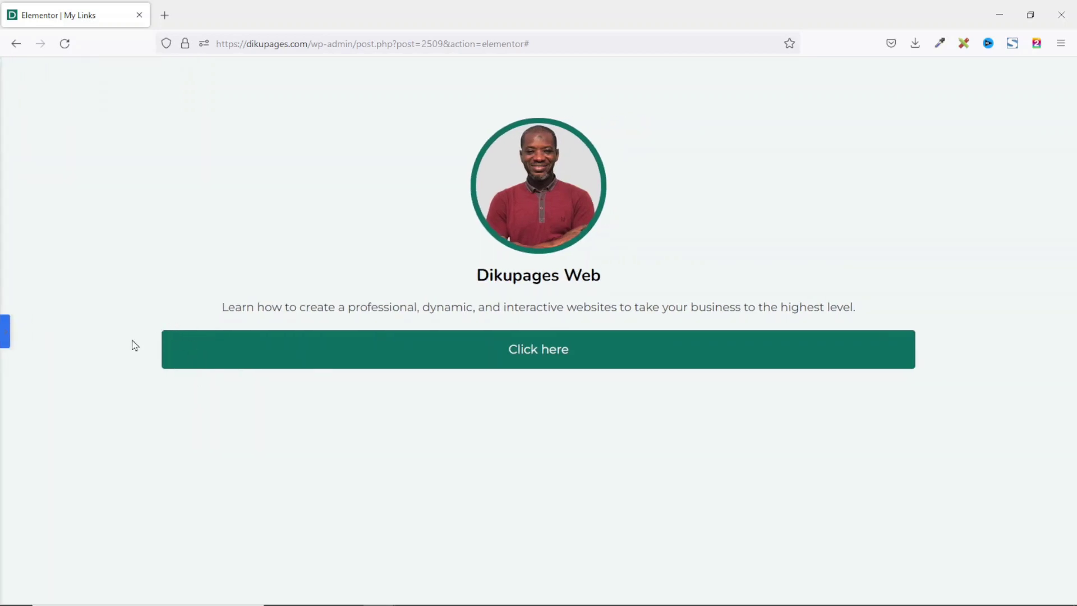
pyautogui.click(4, 336)
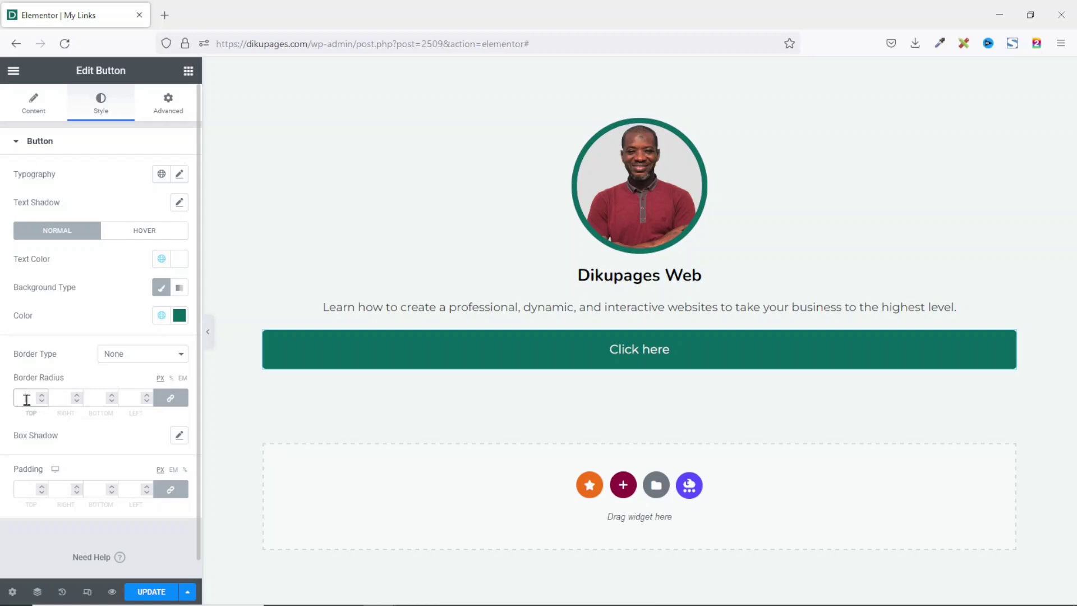
pyautogui.click(208, 337)
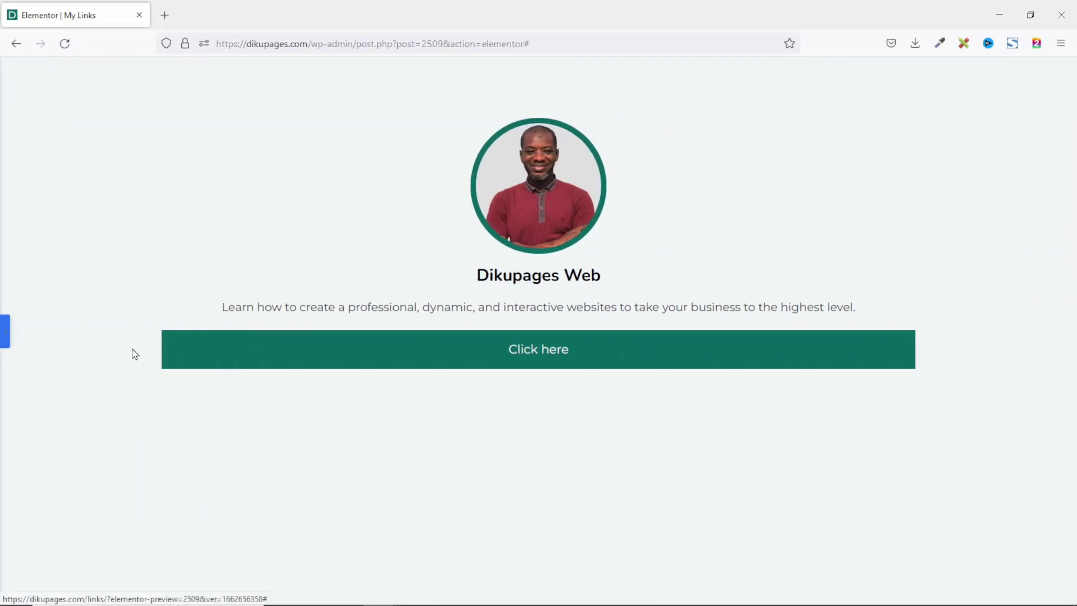
pyautogui.click(3, 334)
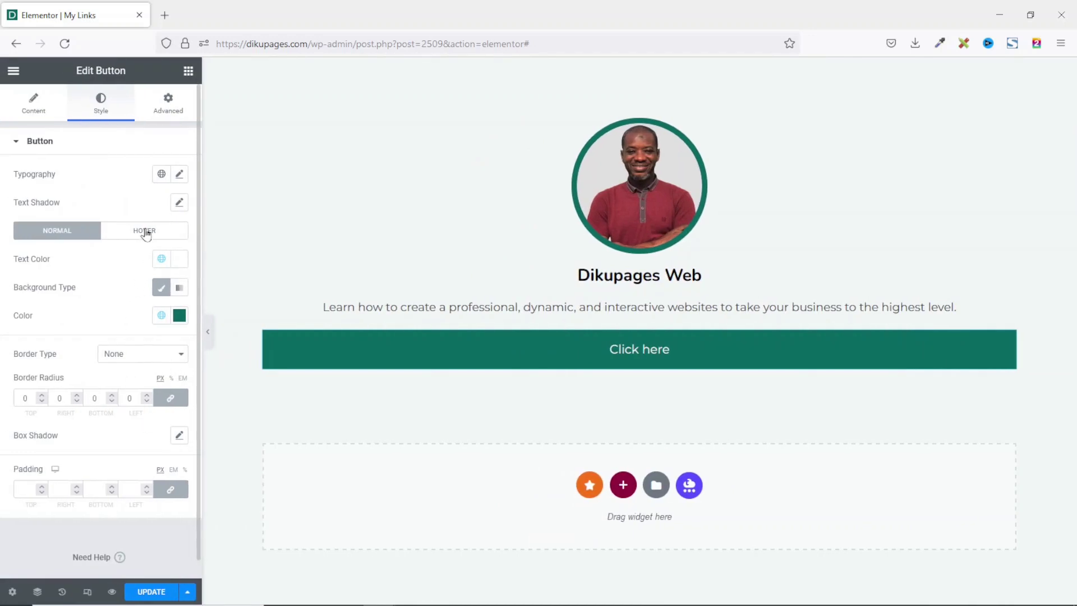
# Give the button's hover state white text and a lightened Theme Color Palette 1 teal background
pyautogui.click(146, 236)
pyautogui.click(161, 258)
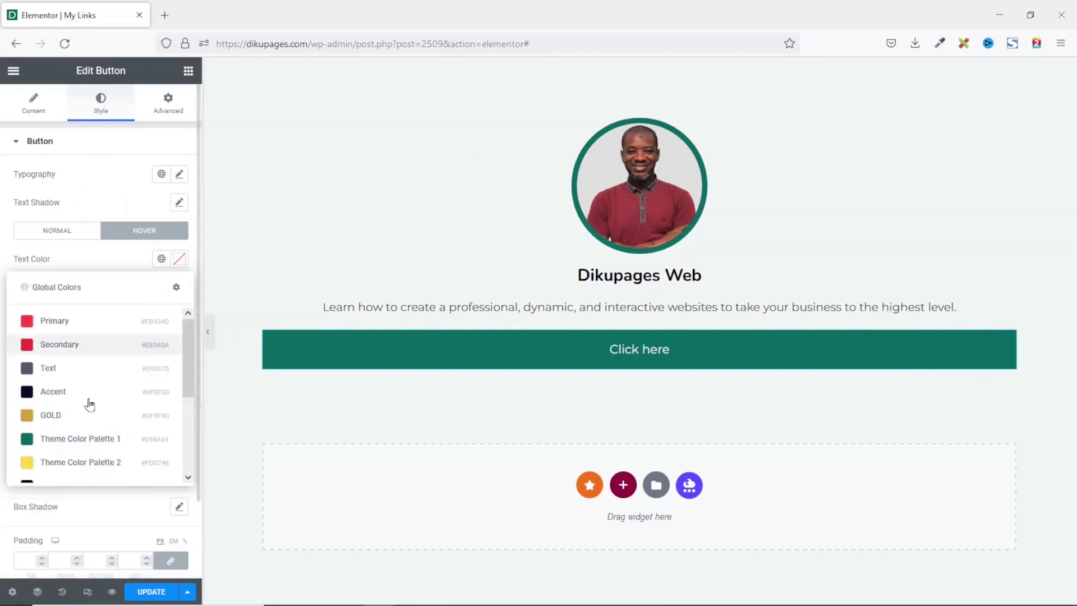
pyautogui.scroll(-3, 96, 392)
pyautogui.click(82, 466)
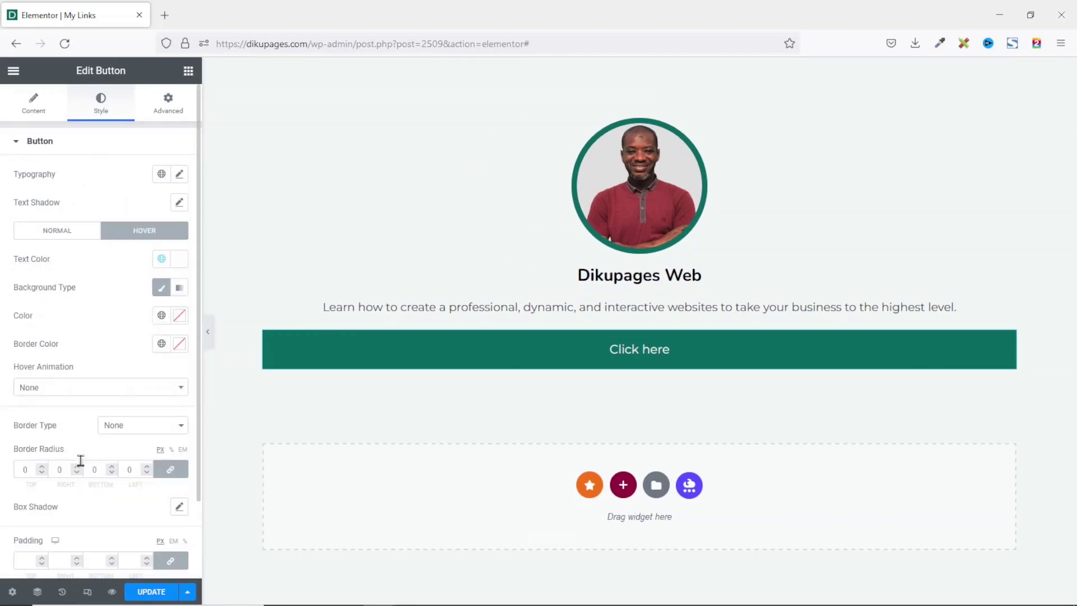
pyautogui.click(162, 315)
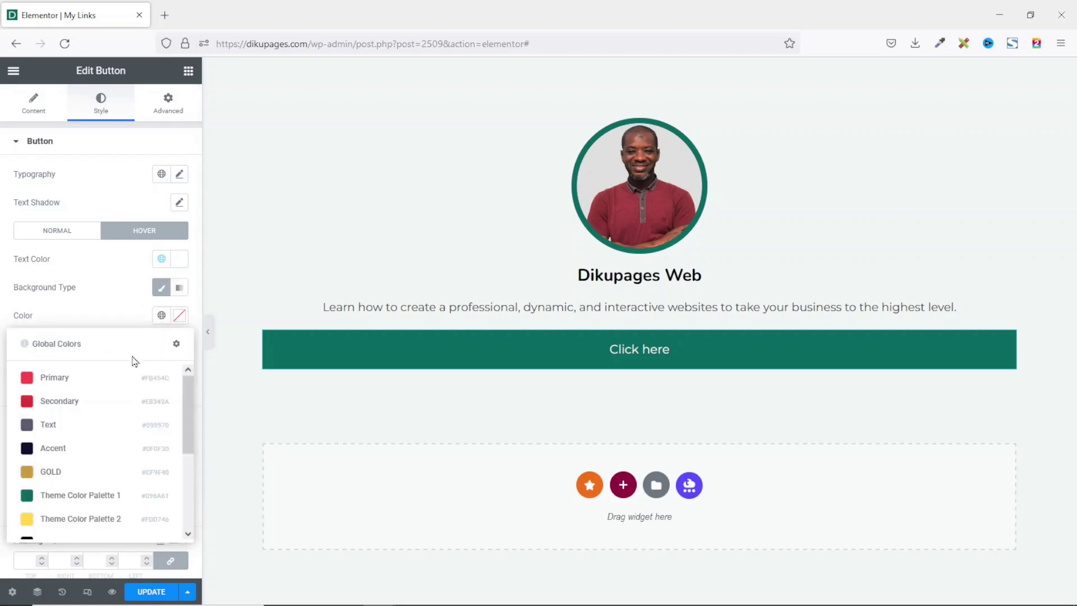
pyautogui.scroll(-1, 90, 437)
pyautogui.click(82, 442)
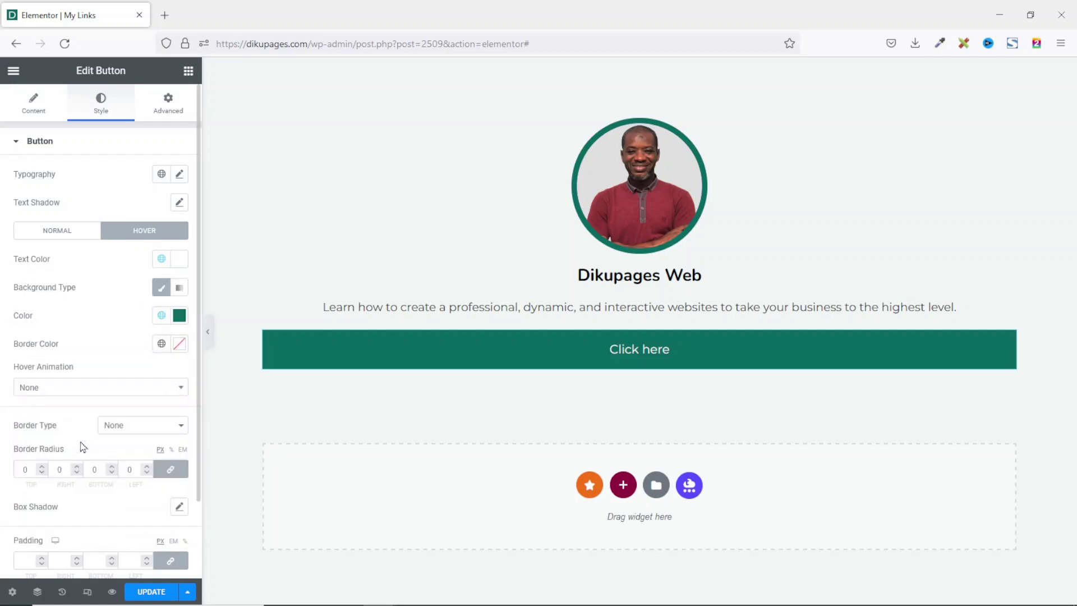
pyautogui.click(179, 315)
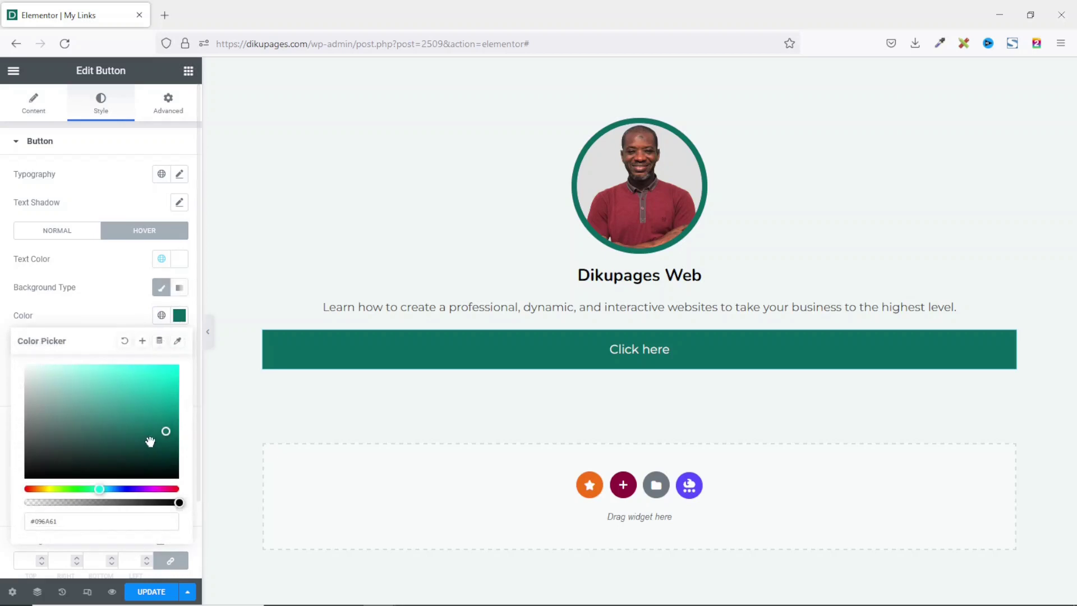
pyautogui.moveTo(166, 433); pyautogui.dragTo(167, 418)
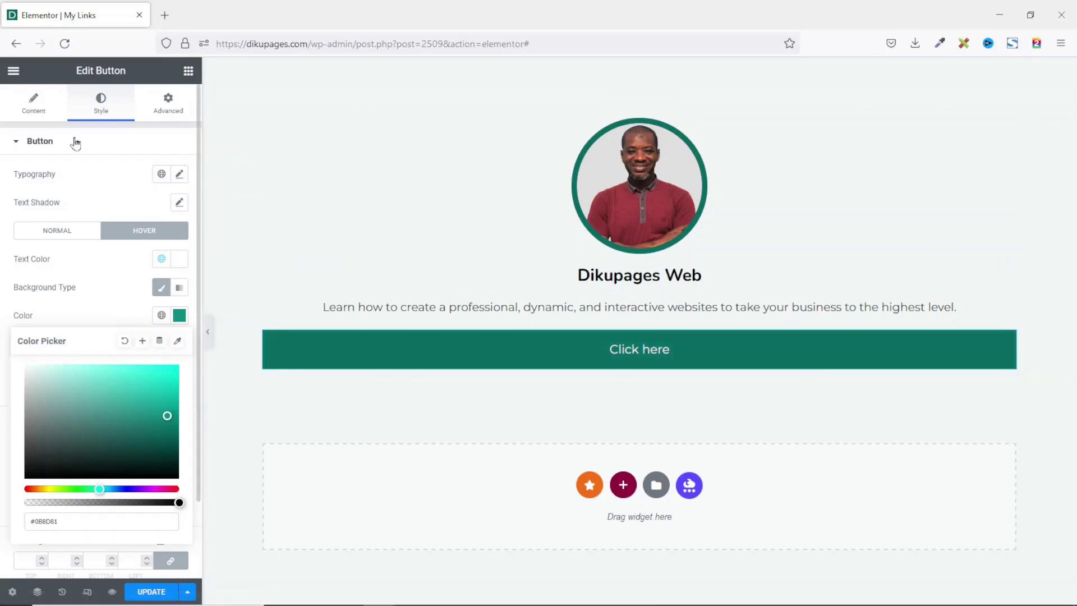
# In the button's content settings, select the Click here label text
pyautogui.click(34, 104)
pyautogui.click(149, 203)
pyautogui.moveTo(149, 203); pyautogui.dragTo(41, 211)
pyautogui.write('Go to My YouTube Channel Here')
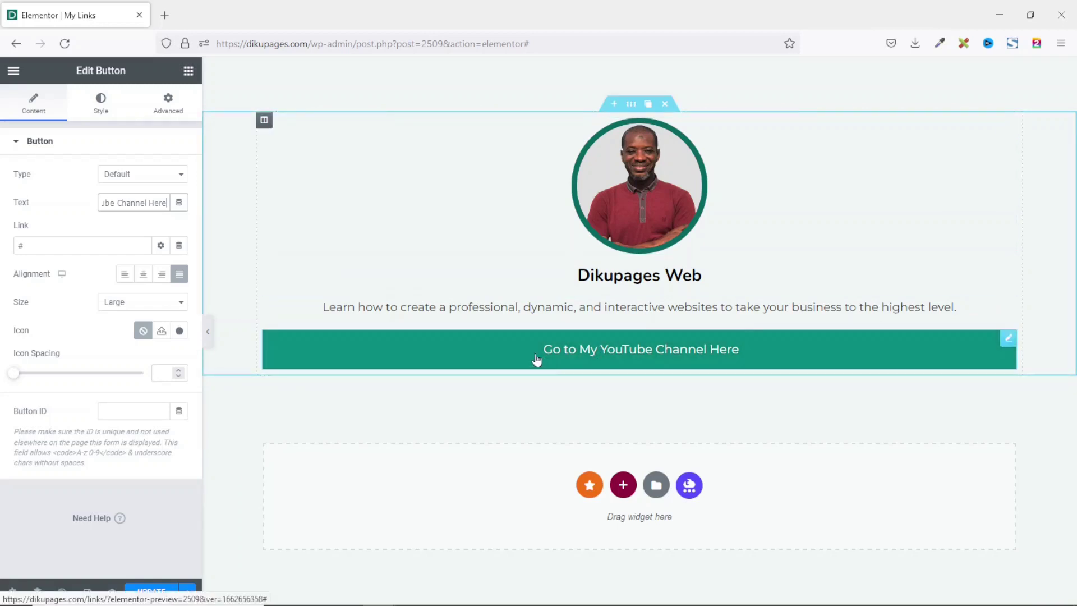
pyautogui.moveTo(84, 245); pyautogui.dragTo(2, 245)
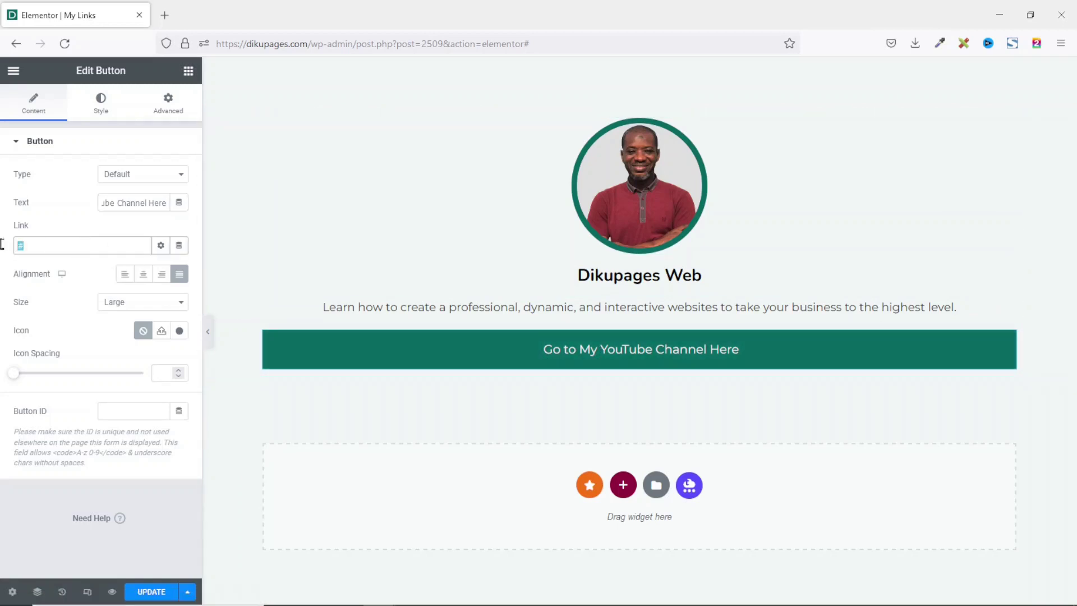
pyautogui.write('https')
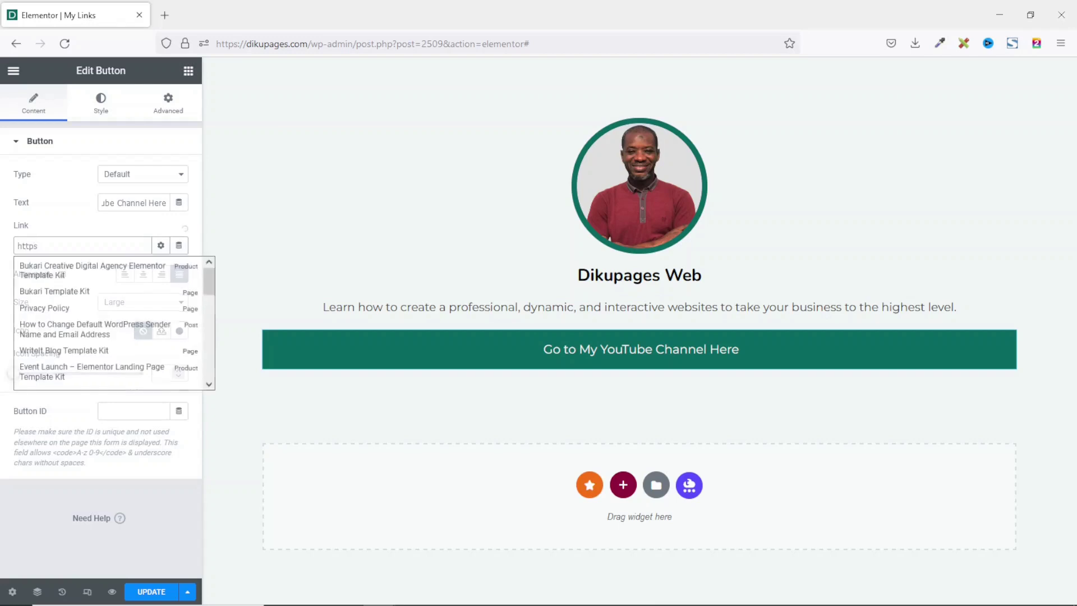
pyautogui.write('://youtube.com/dikupagesweb')
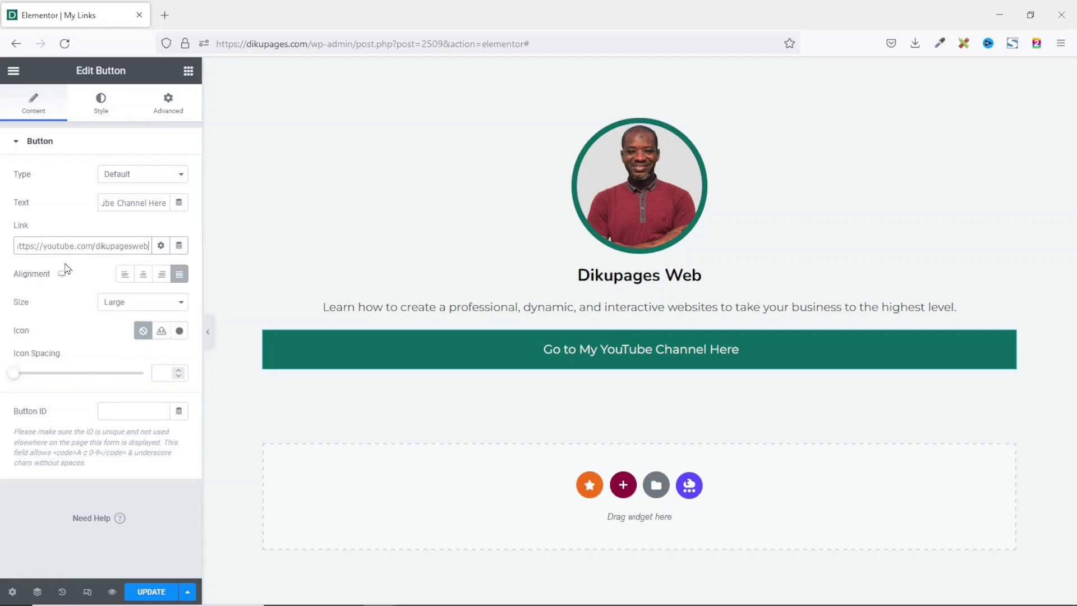
pyautogui.click(161, 247)
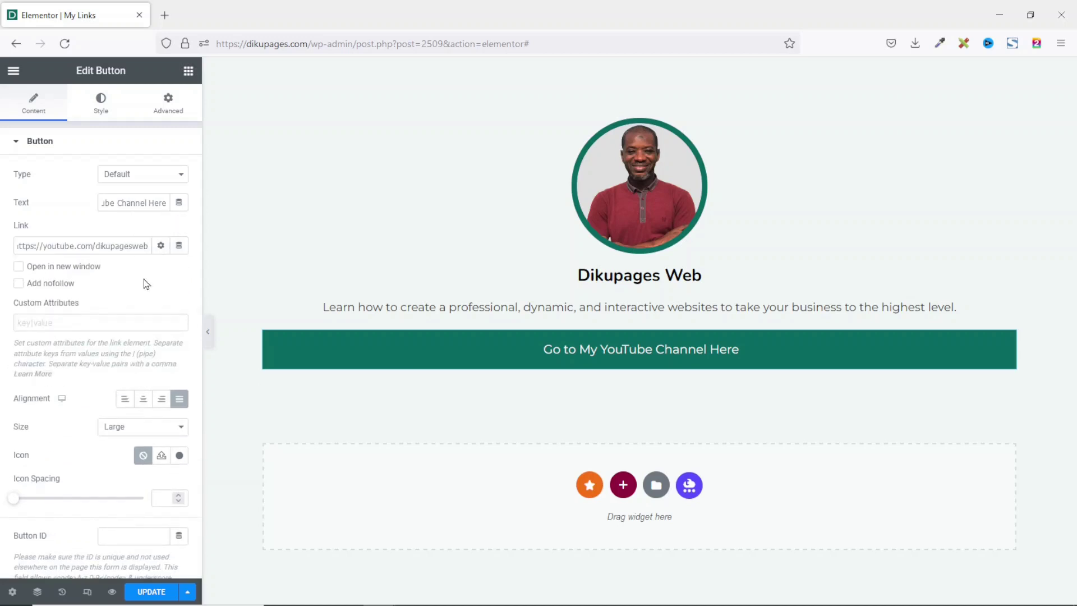
pyautogui.click(54, 274)
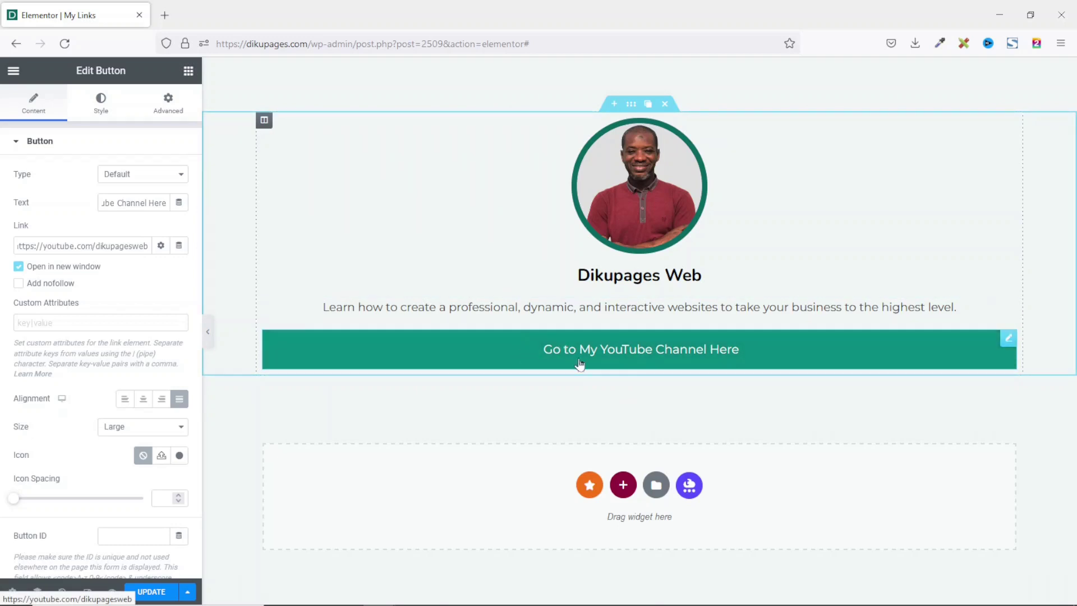
# Duplicate the YouTube button and relabel the copy 'Visit My Website Here'
pyautogui.rightClick(625, 354)
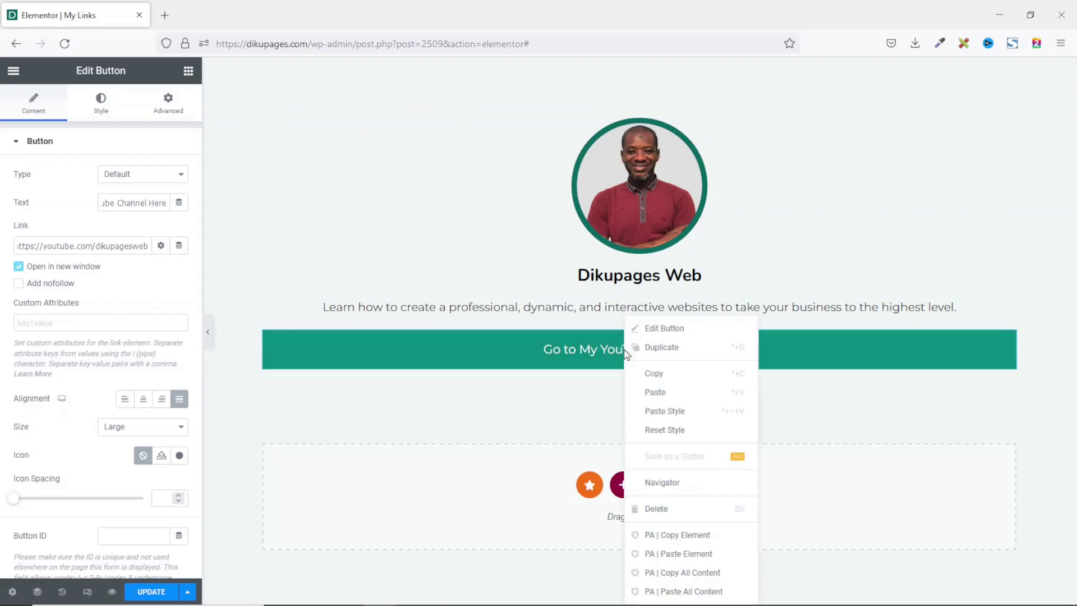
pyautogui.click(675, 352)
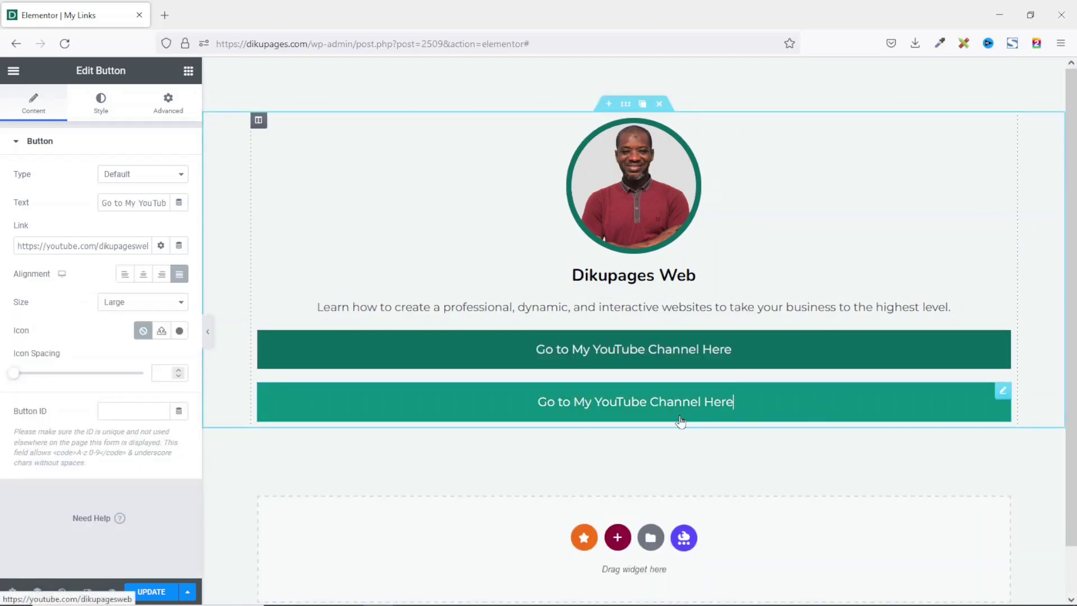
pyautogui.tripleClick(137, 201)
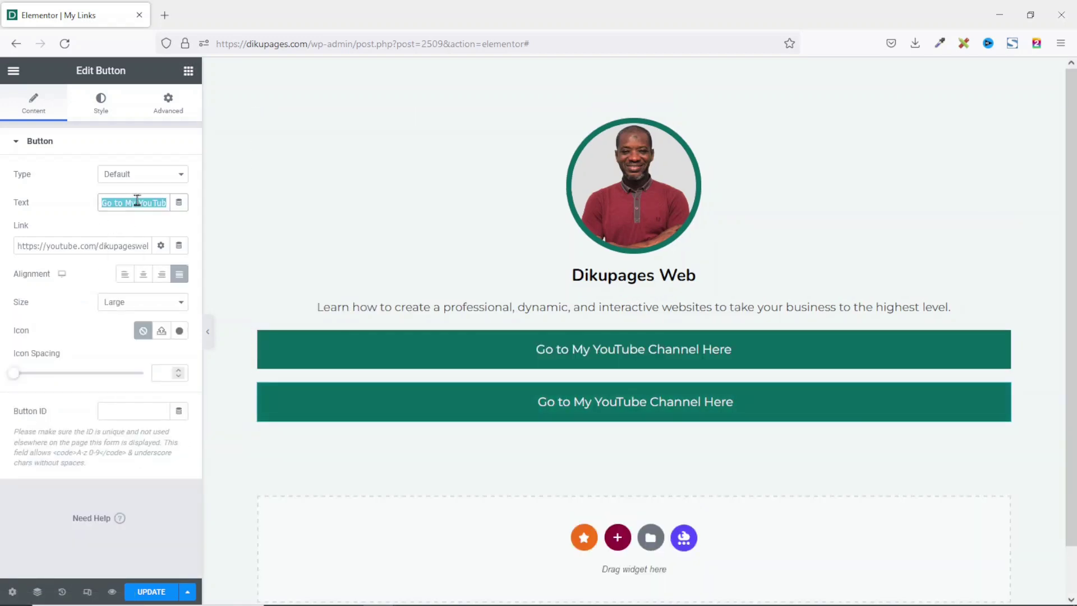
pyautogui.write('Visit My Website Here')
pyautogui.tripleClick(105, 250)
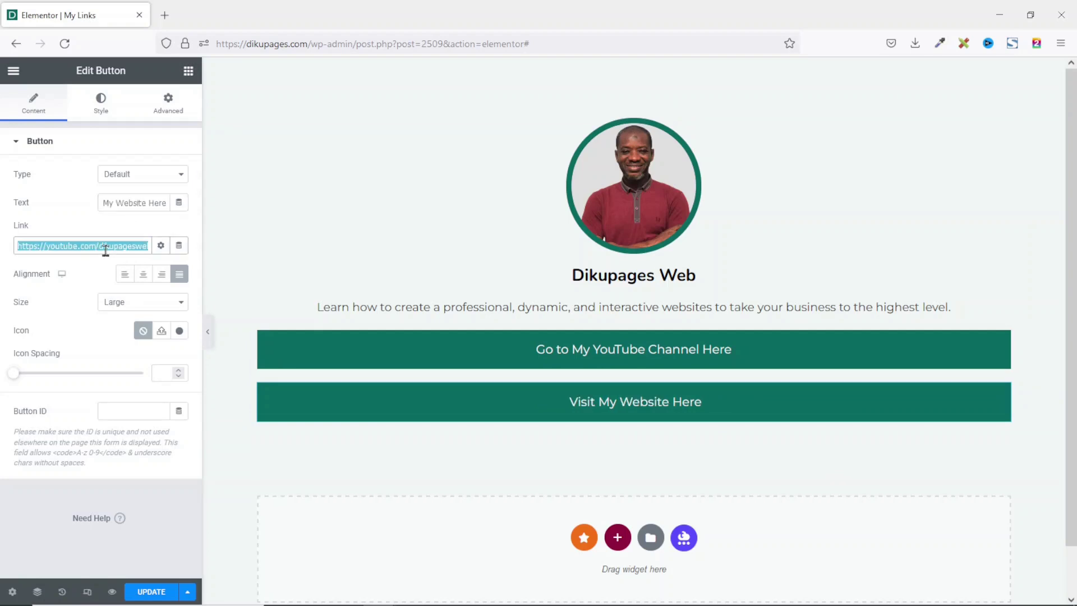
pyautogui.press('BackSpace')
pyautogui.write('https')
pyautogui.click(160, 245)
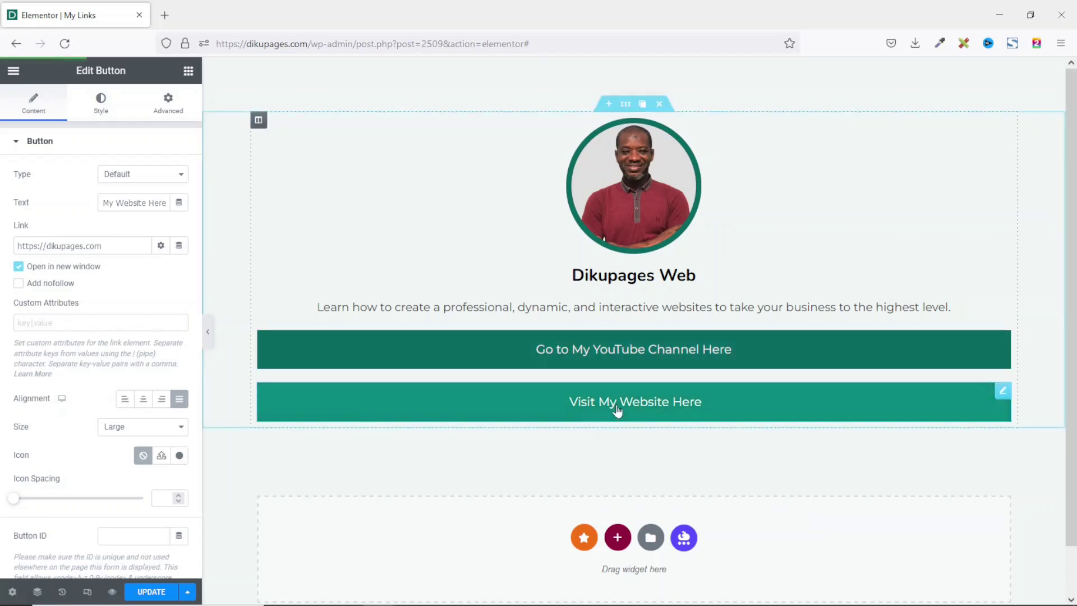
# Duplicate the website button and relabel the copy 'Top 10 Websites to Build in 2022'
pyautogui.rightClick(639, 395)
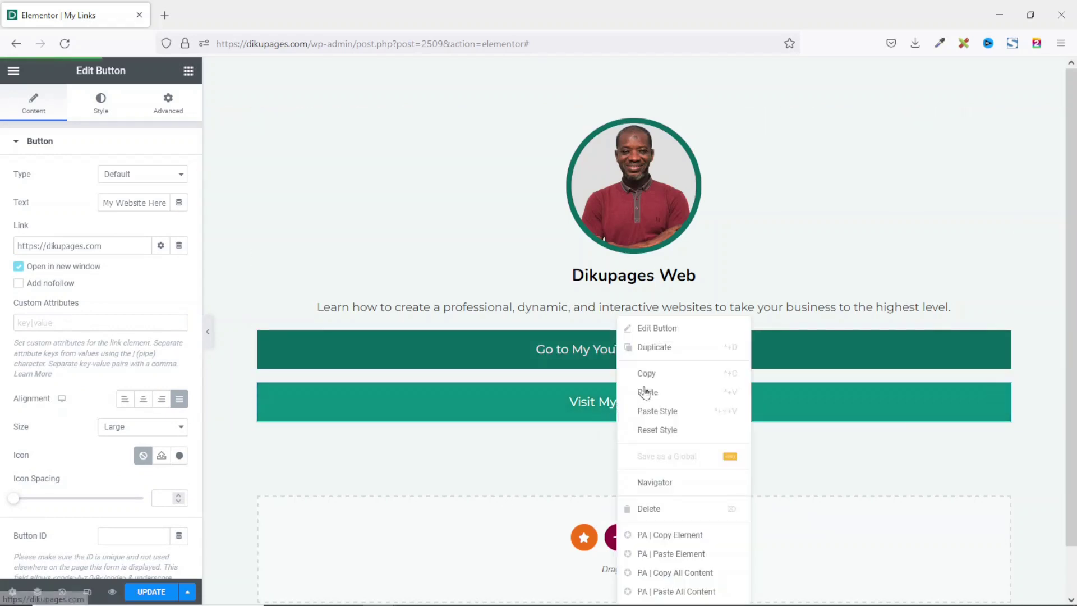
pyautogui.click(656, 347)
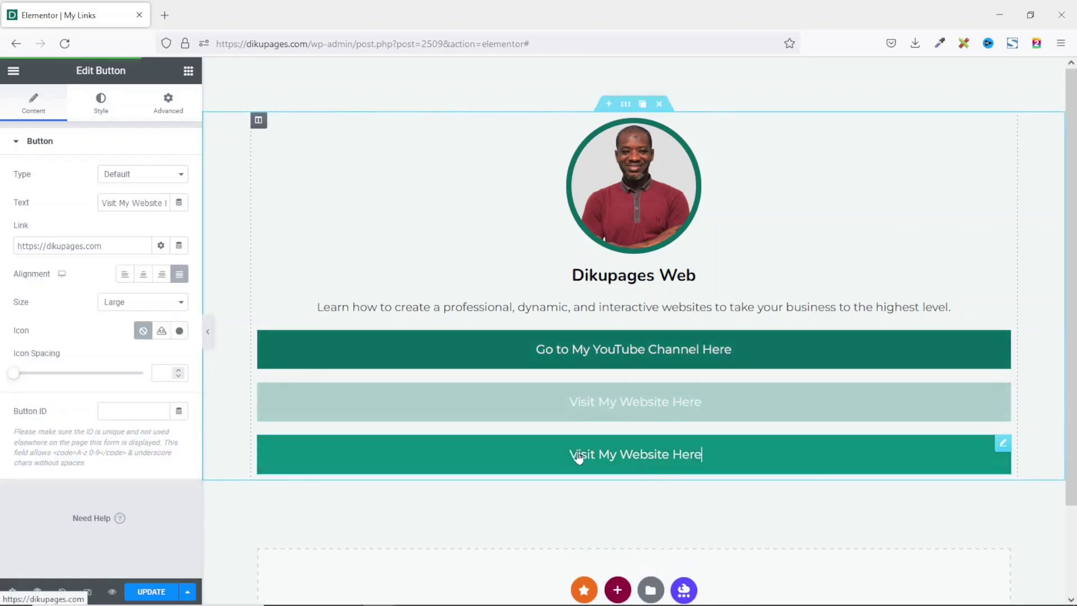
pyautogui.tripleClick(147, 204)
pyautogui.doubleClick(147, 204)
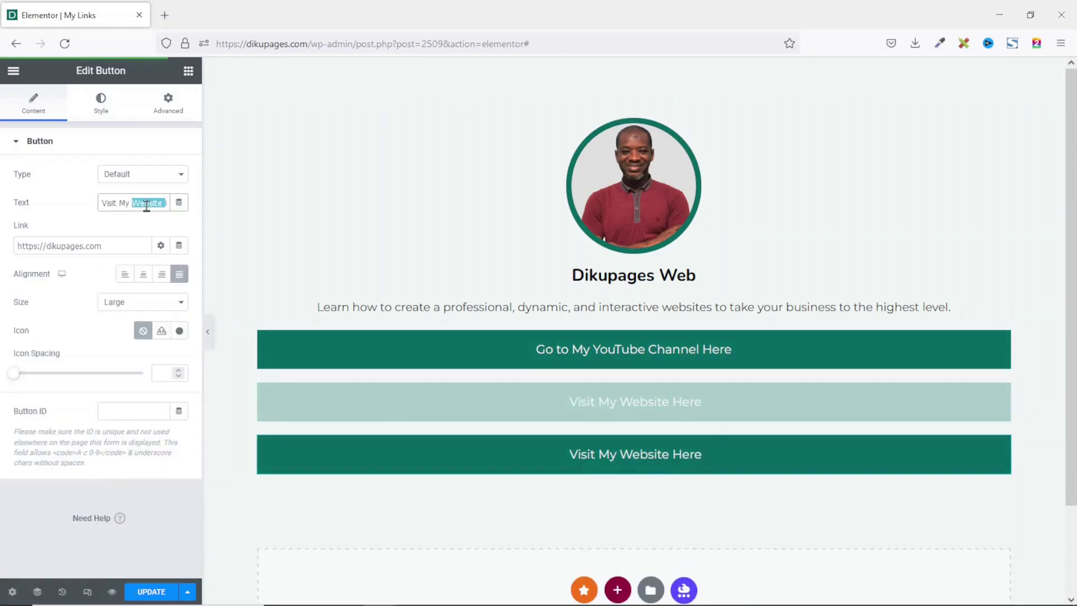
pyautogui.press('BackSpace')
pyautogui.hotkey('ctrl', 'a')
pyautogui.write('Top 10 Websites to Build in 2022')
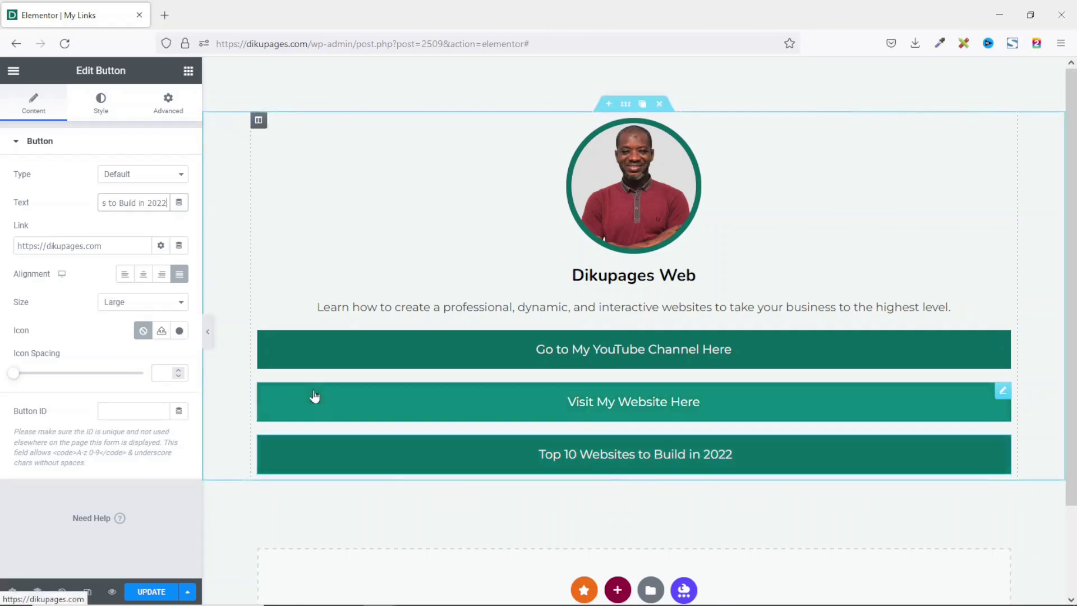
# Set the third button's link to # and save the page
pyautogui.click(134, 246)
pyautogui.moveTo(102, 246); pyautogui.dragTo(2, 245)
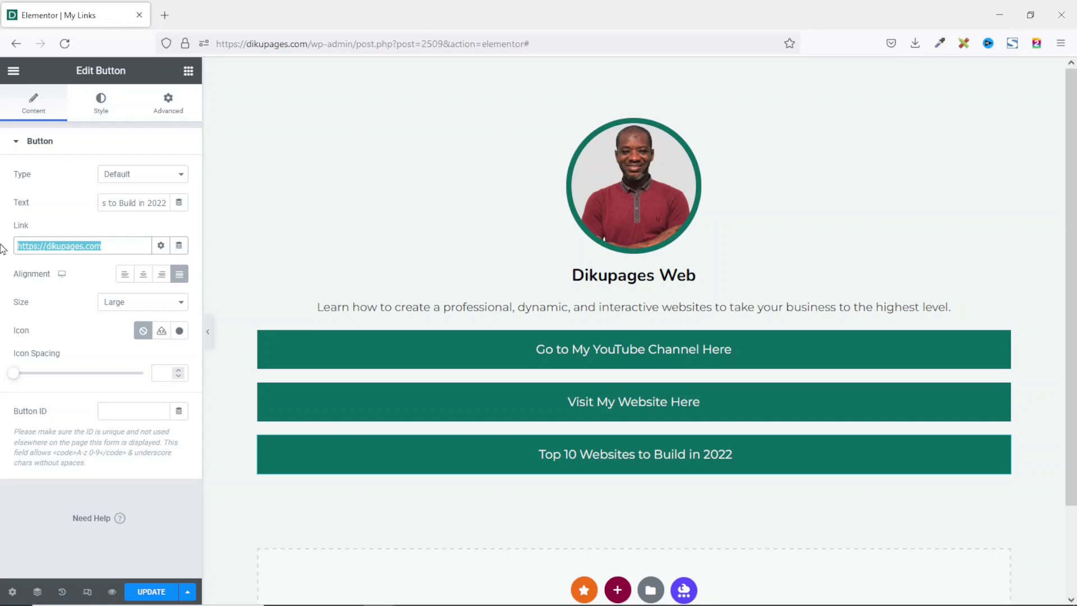
pyautogui.write('#')
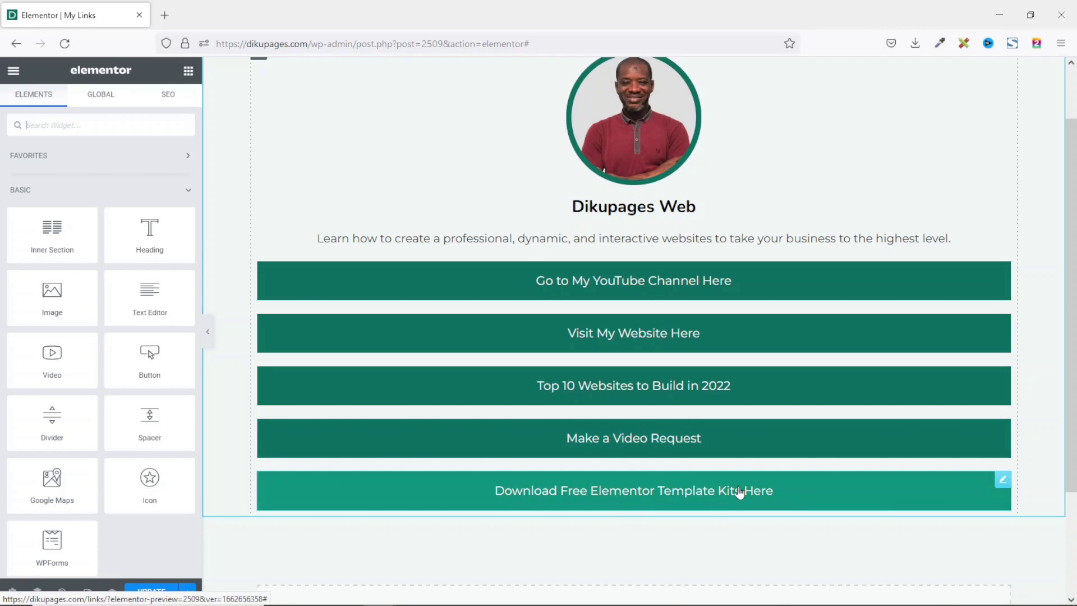
pyautogui.click(151, 592)
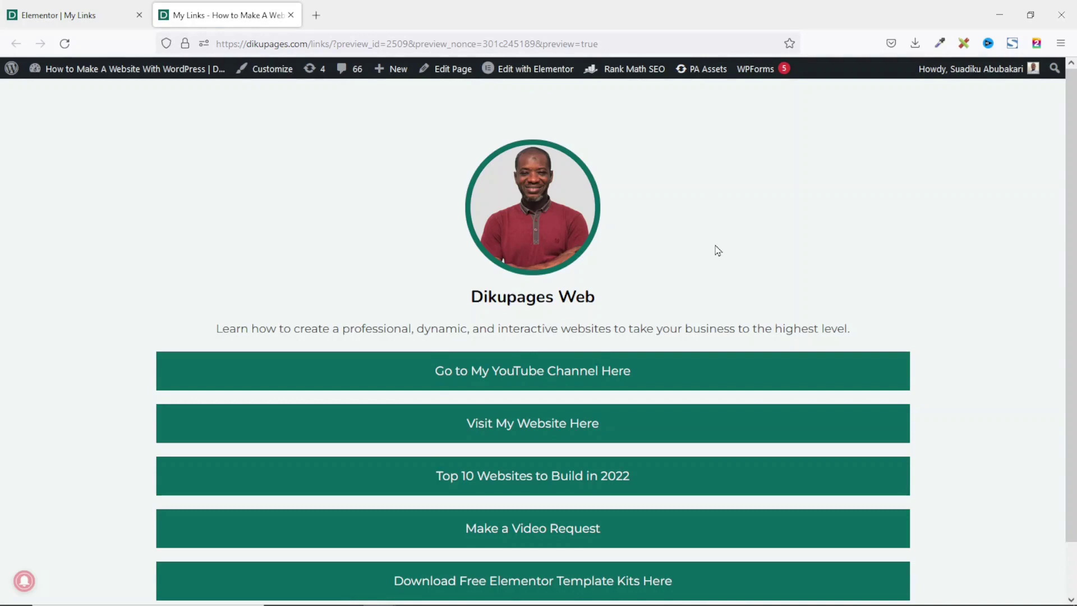
# Go back from the preview to the Elementor editor tab, scrolled to the top of the page
pyautogui.scroll(-1, 718, 250)
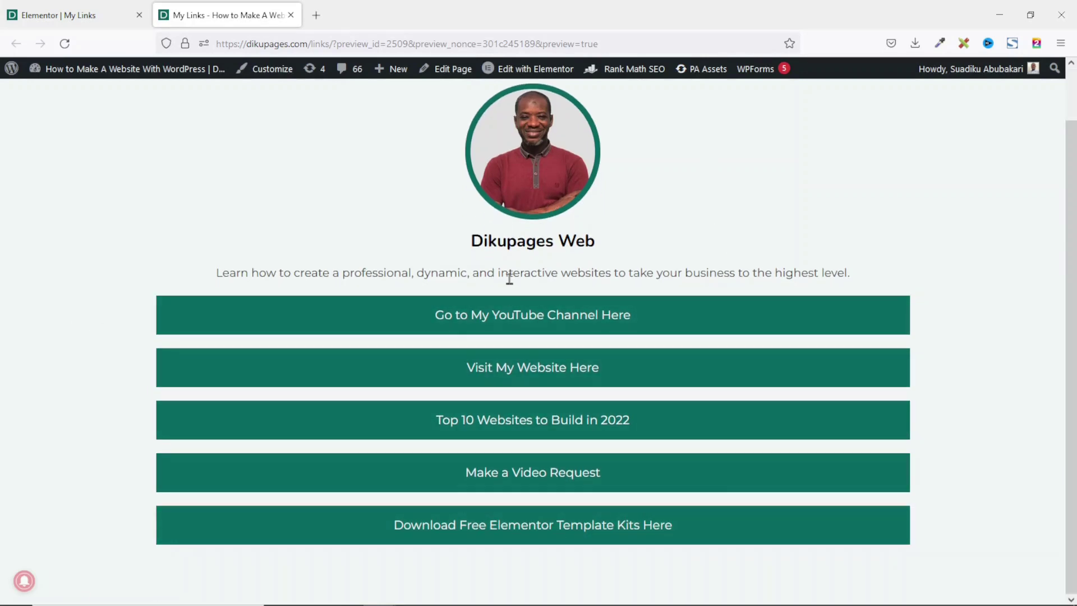
pyautogui.click(77, 14)
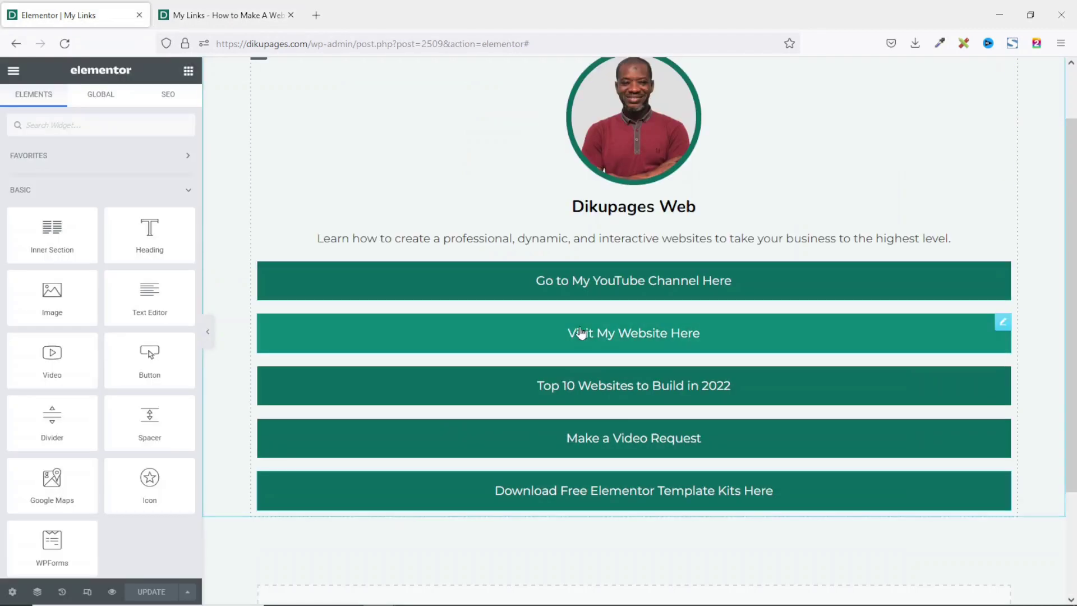
pyautogui.scroll(1, 590, 334)
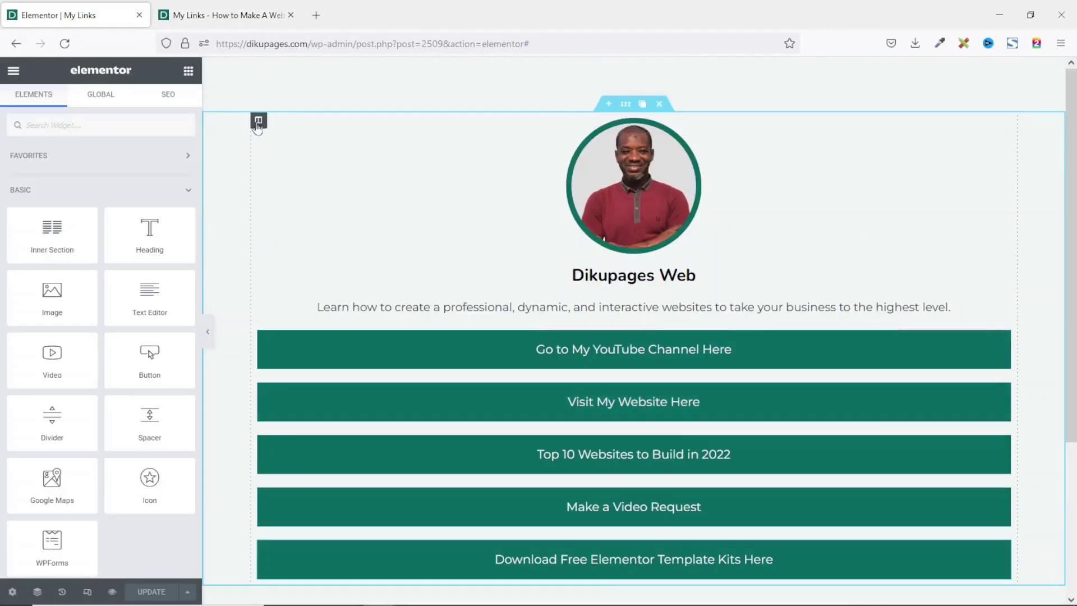
# Unlink the content column's padding and set right and left to 300 px
pyautogui.click(258, 120)
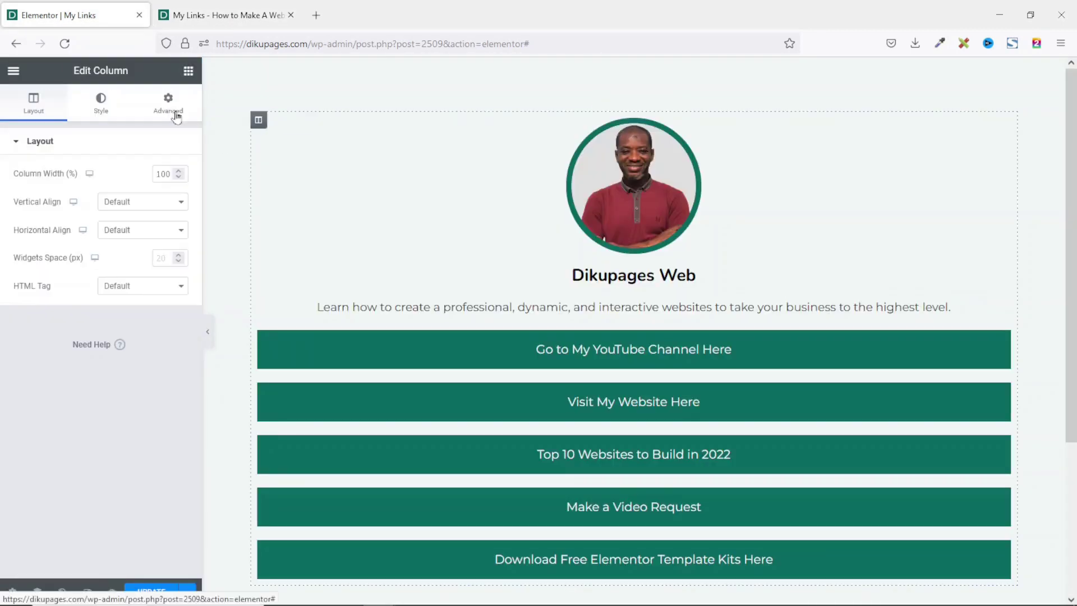
pyautogui.click(162, 105)
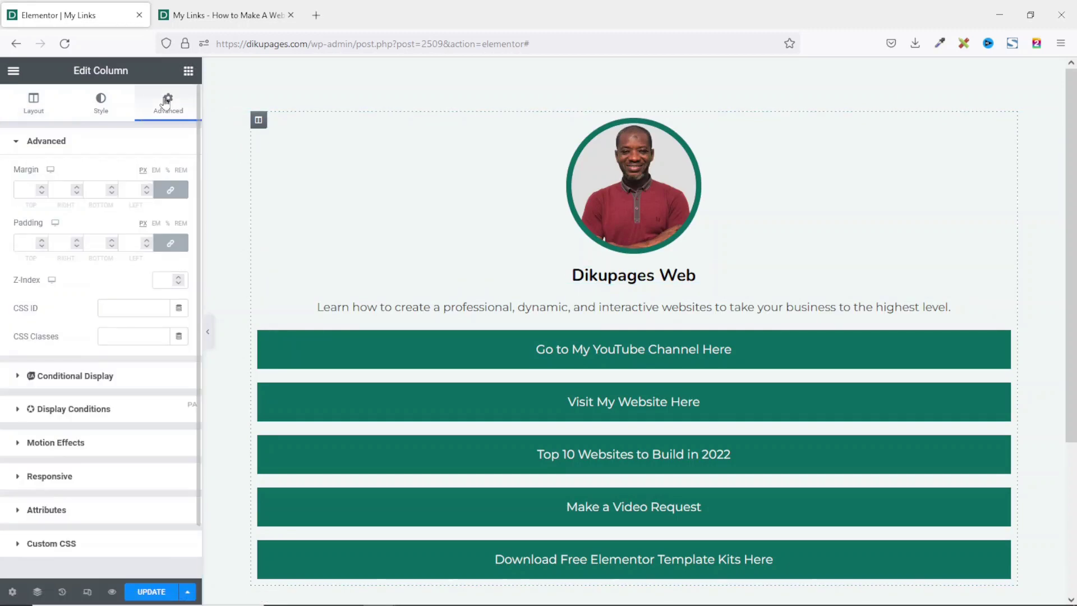
pyautogui.click(173, 245)
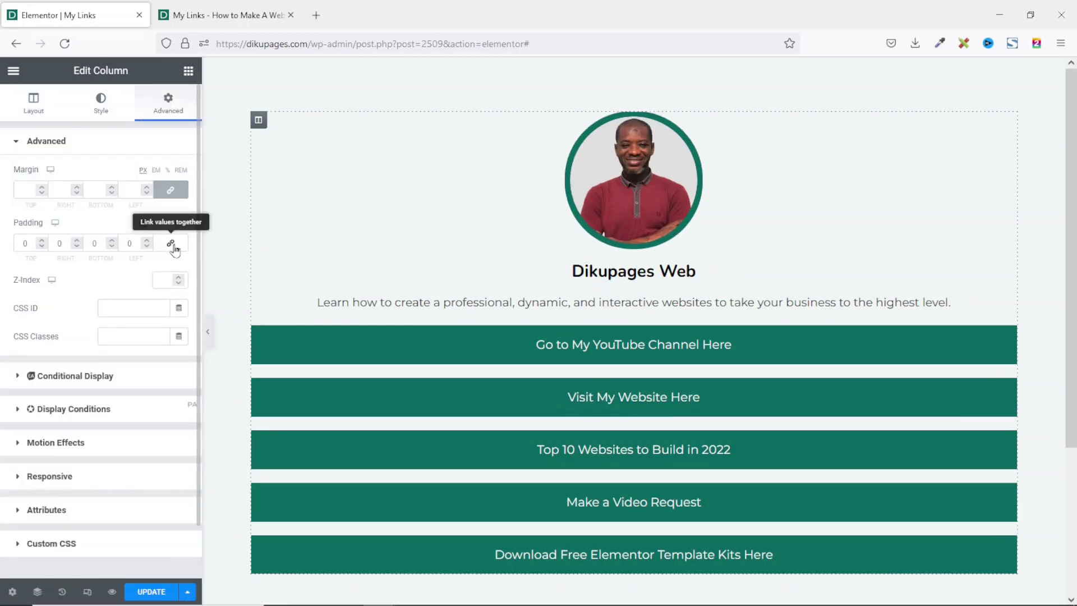
pyautogui.doubleClick(60, 243)
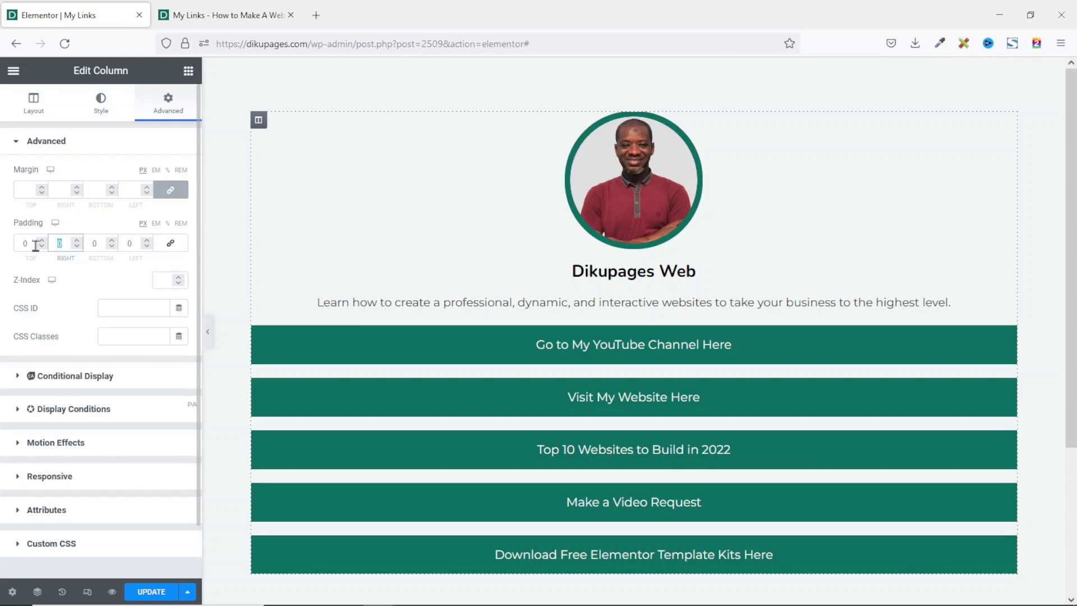
pyautogui.write('300')
pyautogui.doubleClick(132, 243)
pyautogui.write('300')
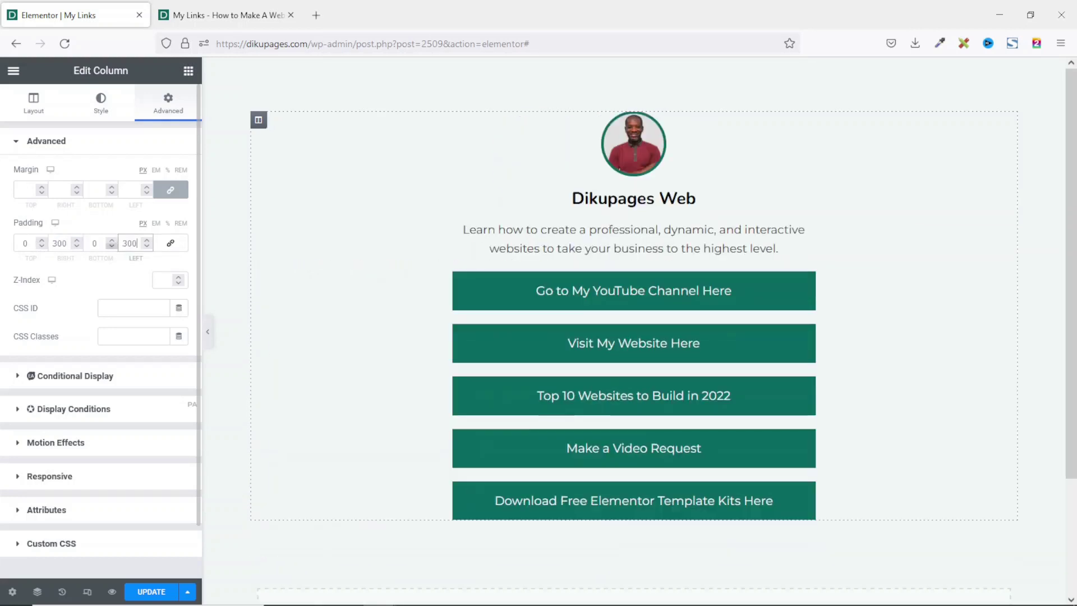
# Save the page, check the narrower layout in the preview, then enable responsive mode
pyautogui.click(154, 592)
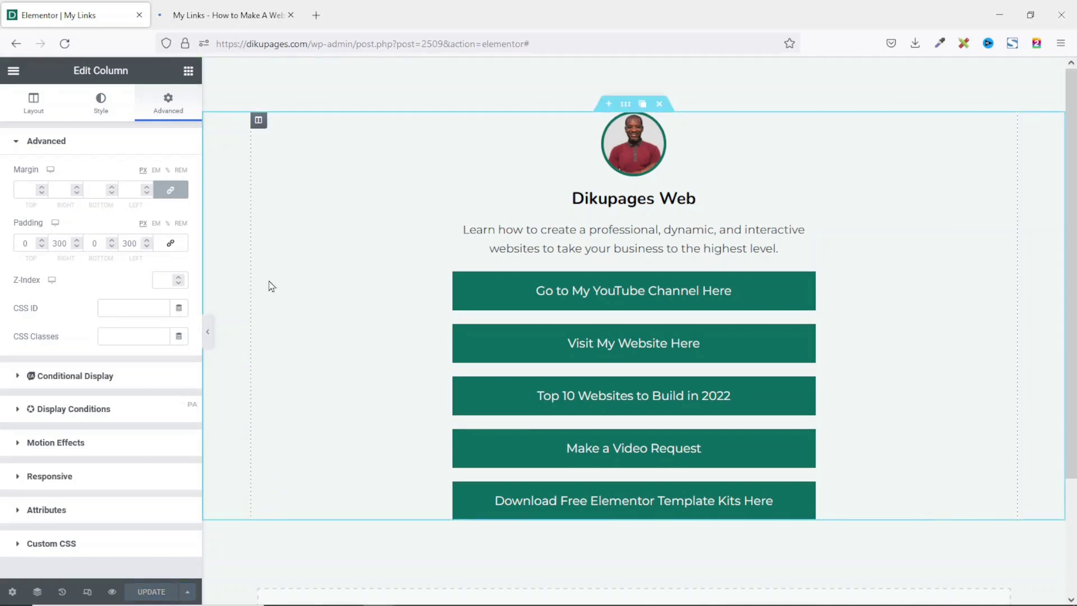
pyautogui.click(219, 21)
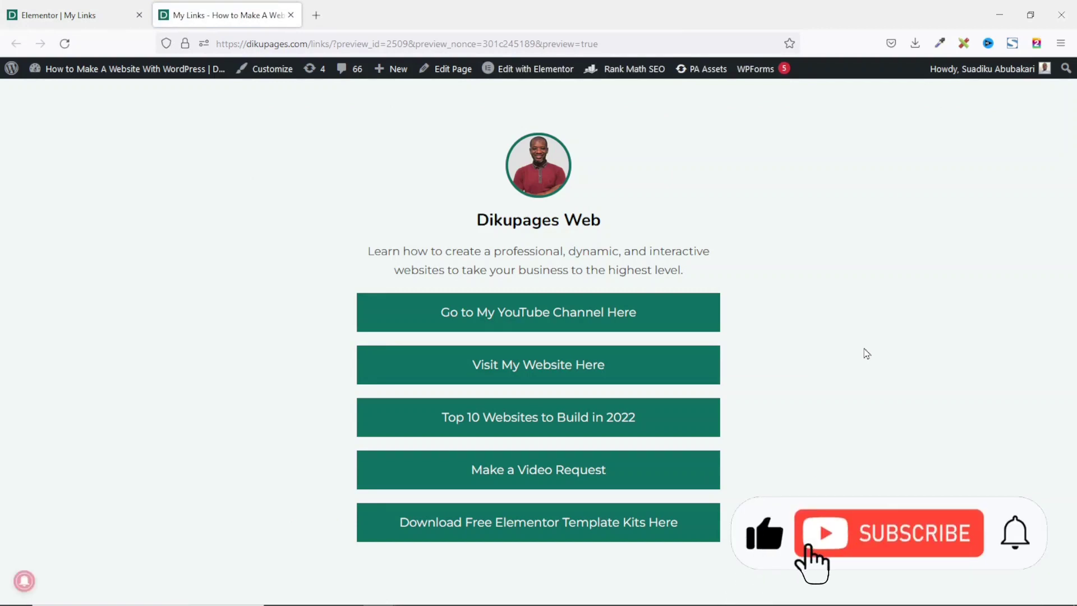
pyautogui.click(58, 9)
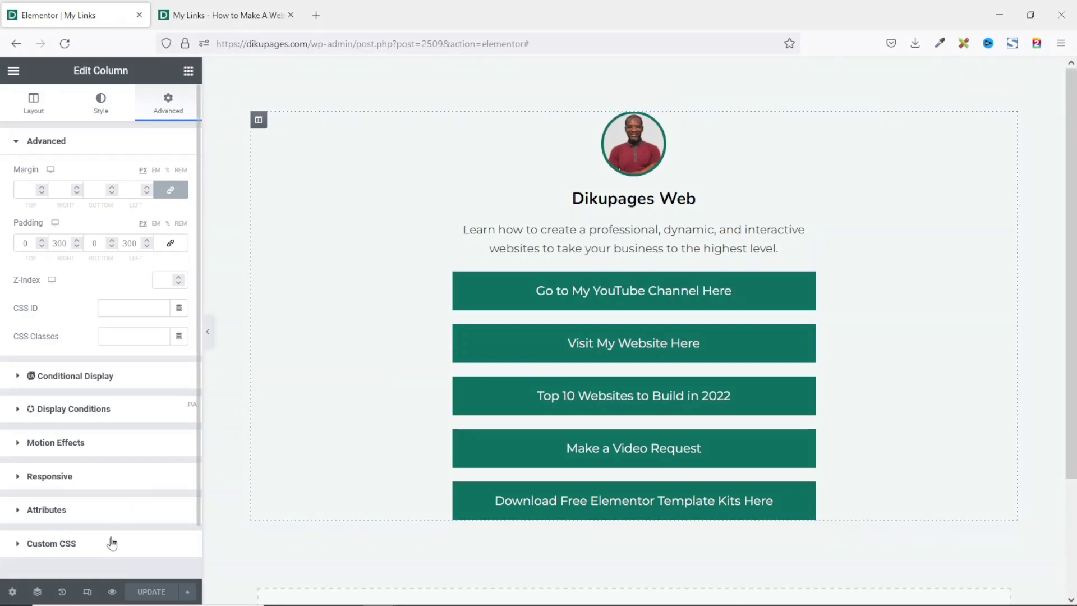
pyautogui.click(87, 592)
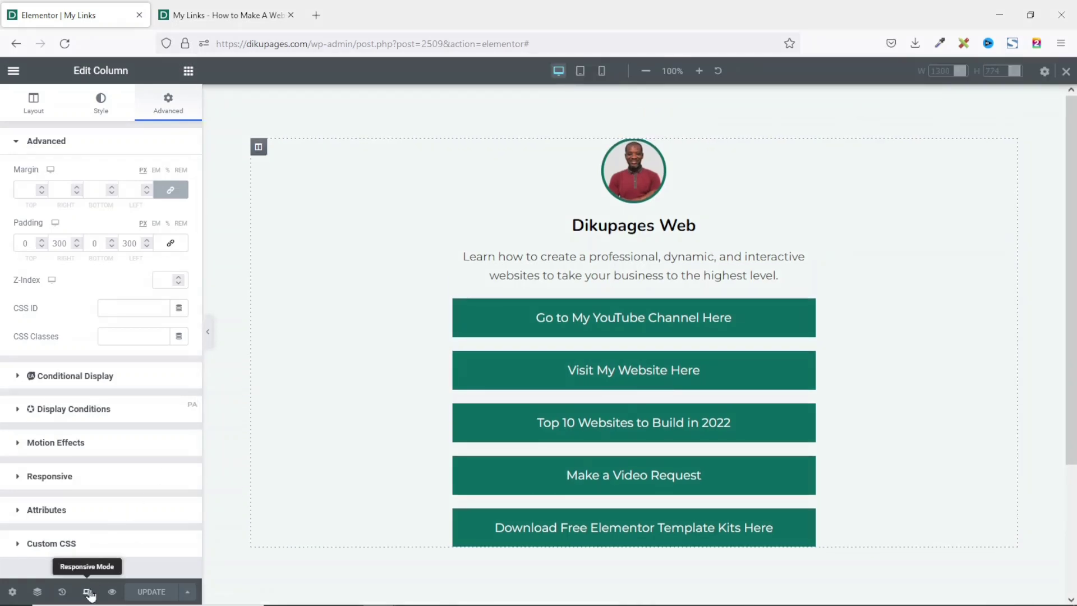
# In tablet view, set the column's right and left padding to 20 px
pyautogui.click(579, 77)
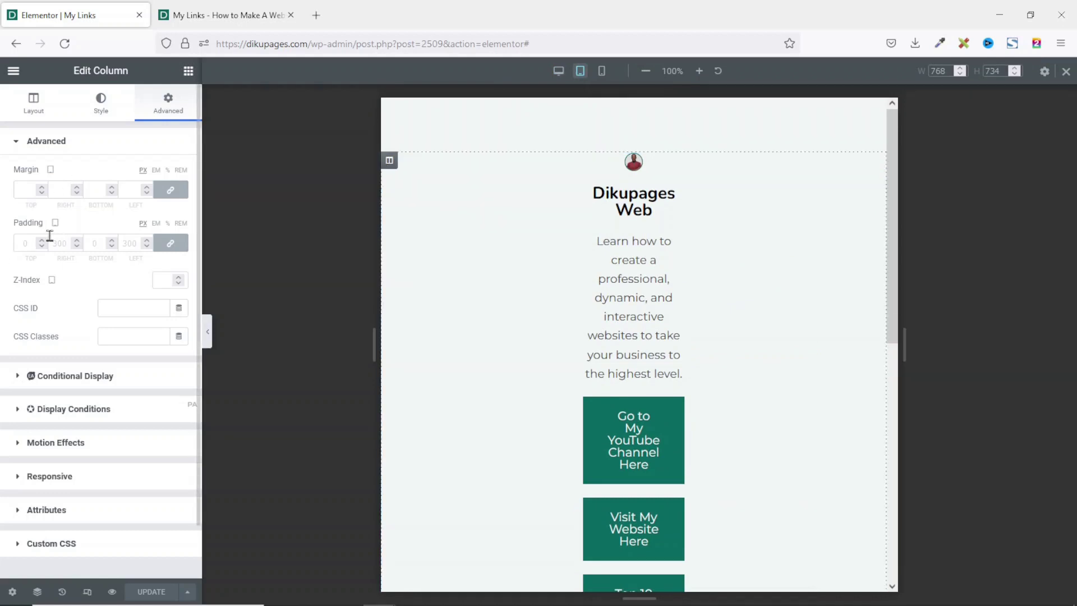
pyautogui.click(170, 243)
pyautogui.doubleClick(59, 243)
pyautogui.write('20')
pyautogui.doubleClick(130, 244)
pyautogui.write('20')
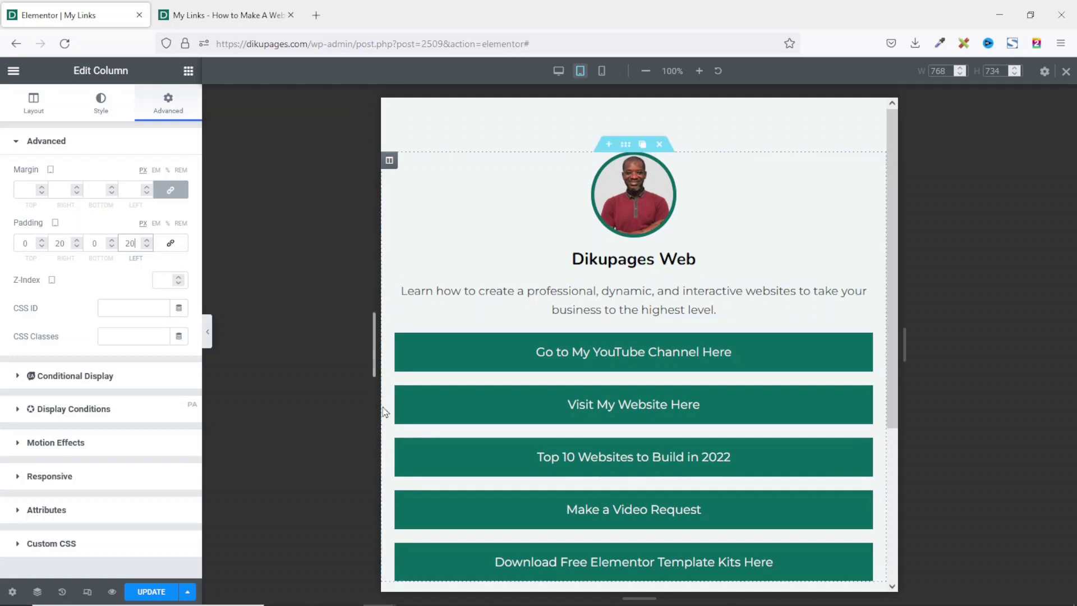
pyautogui.scroll(-4, 464, 394)
pyautogui.scroll(4, 464, 394)
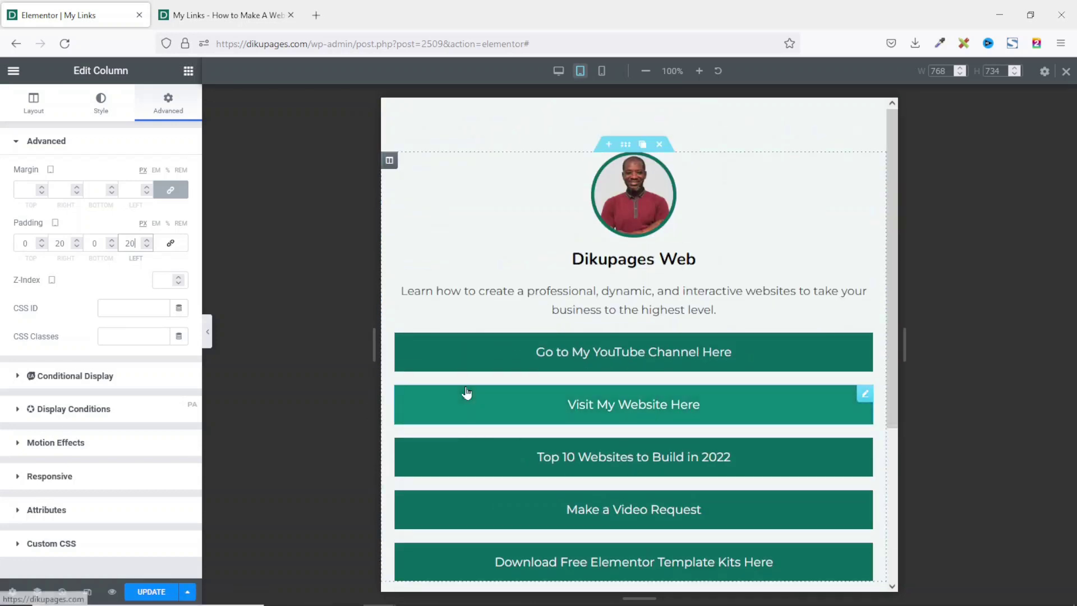
pyautogui.click(602, 71)
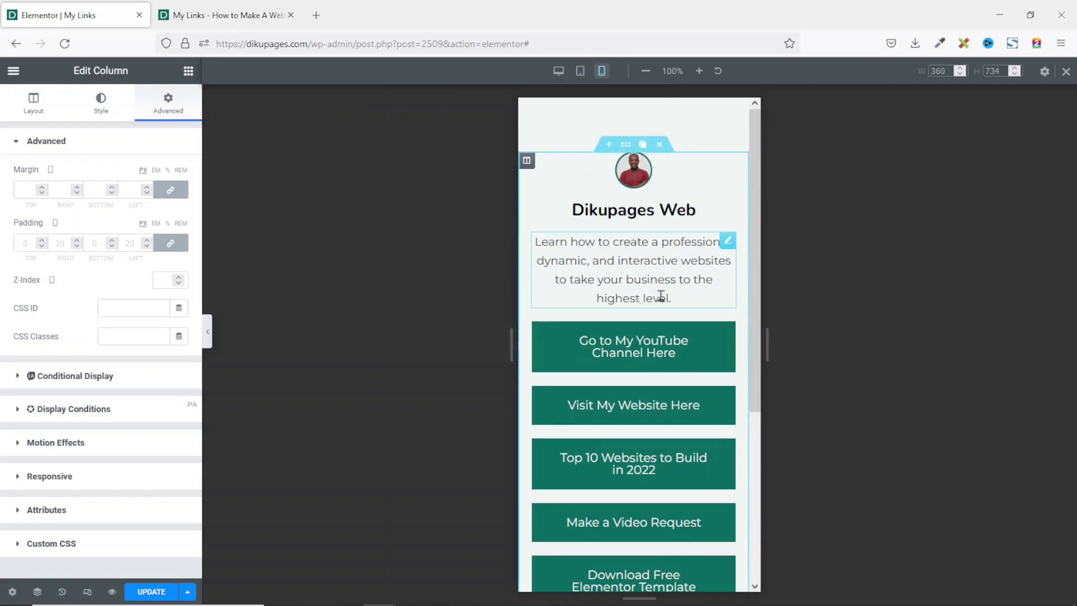
# On mobile, widen the profile photo's max width from 18% to 33% and save
pyautogui.scroll(-5, 662, 295)
pyautogui.scroll(5, 661, 298)
pyautogui.click(634, 167)
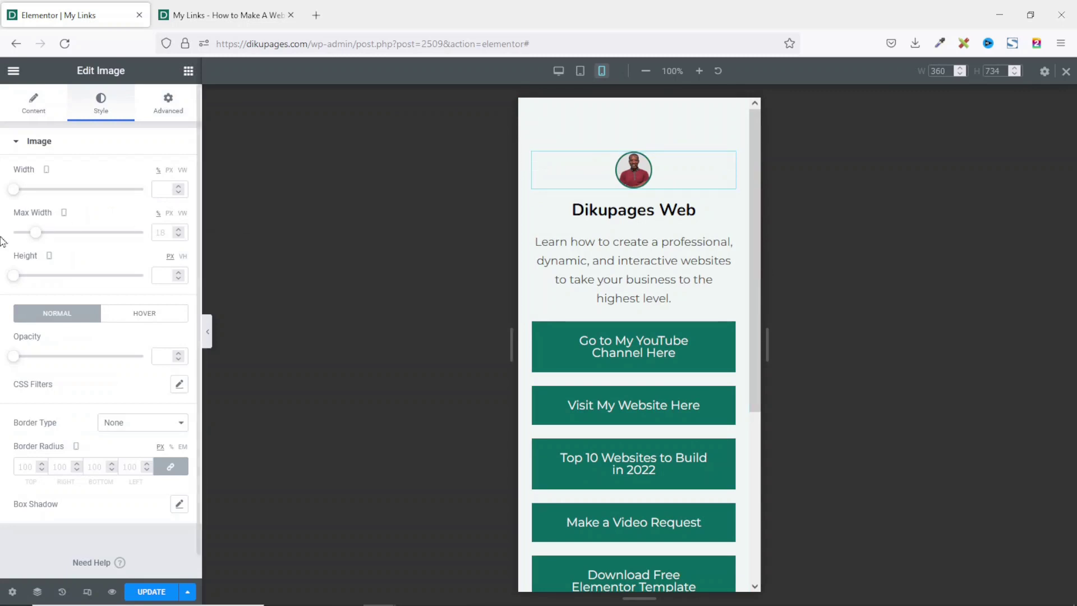
pyautogui.moveTo(37, 239); pyautogui.dragTo(58, 239)
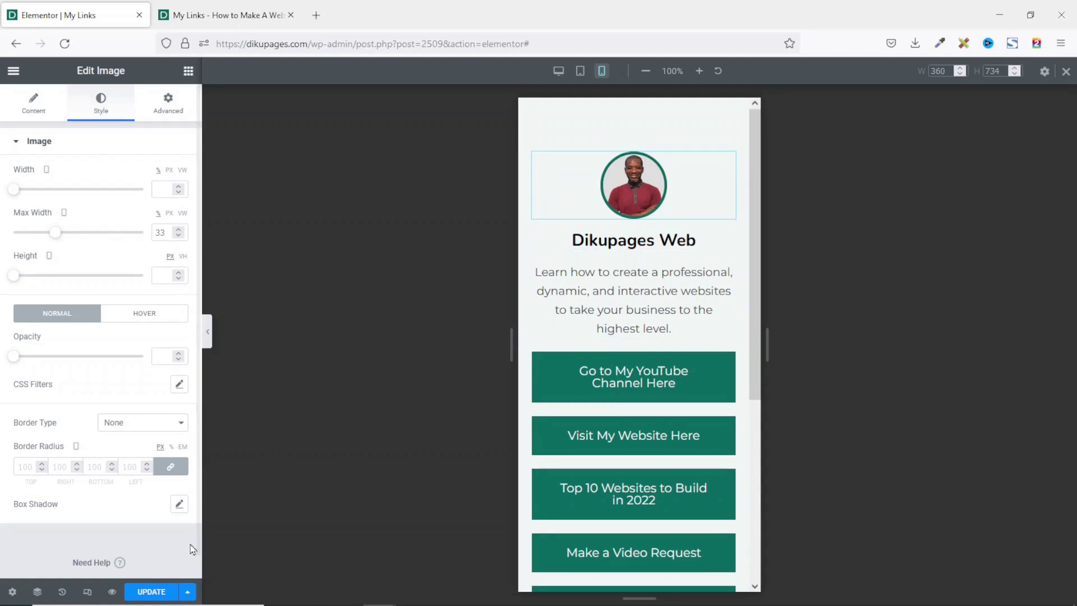
pyautogui.click(155, 592)
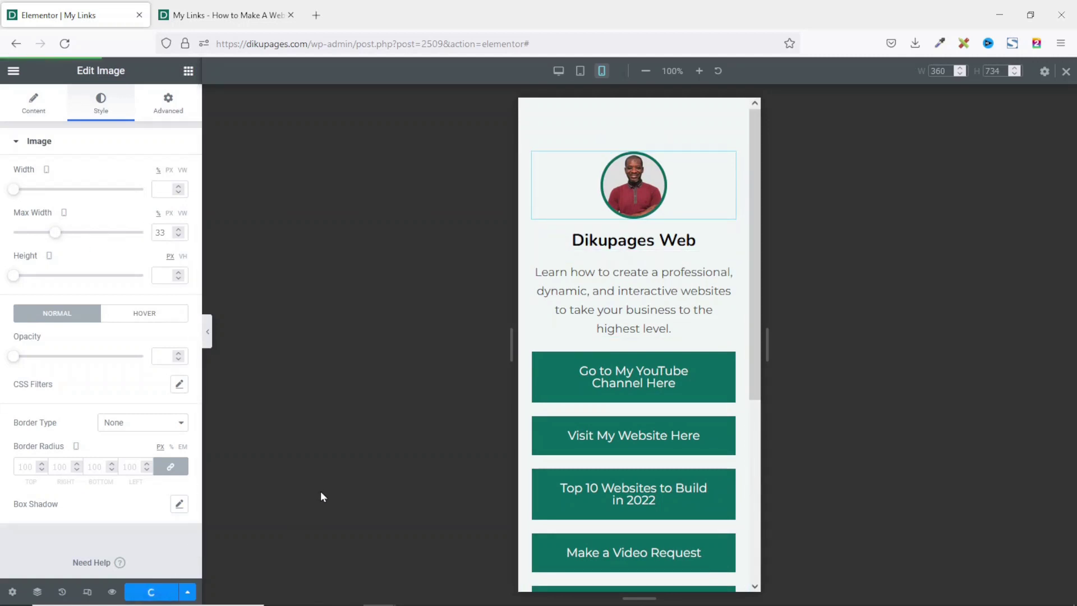
# Check and close the preview tab, then choose View Page from Elementor's main menu
pyautogui.click(242, 17)
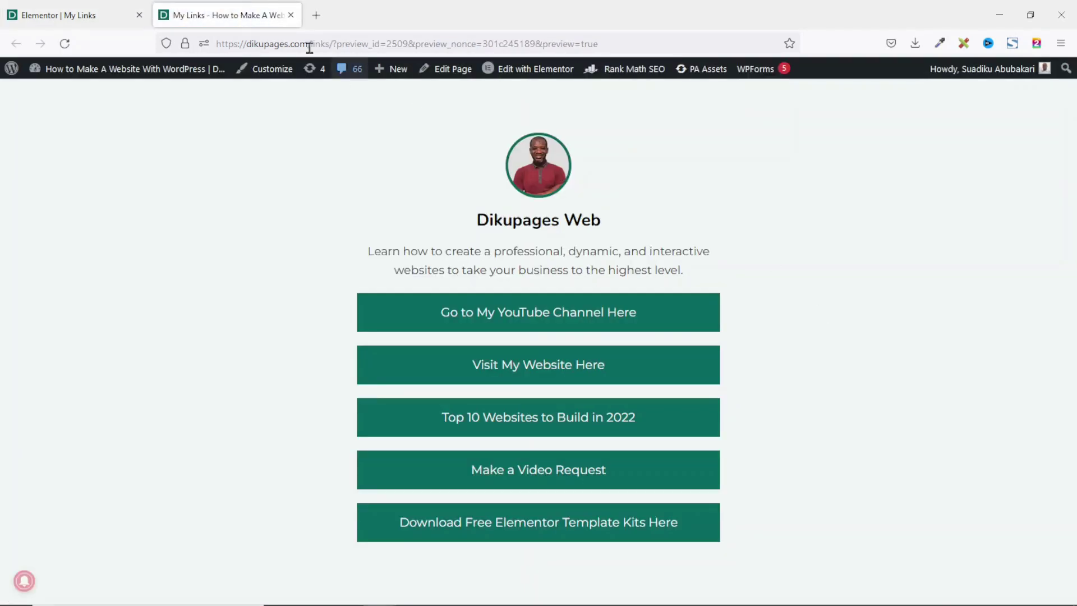
pyautogui.click(290, 16)
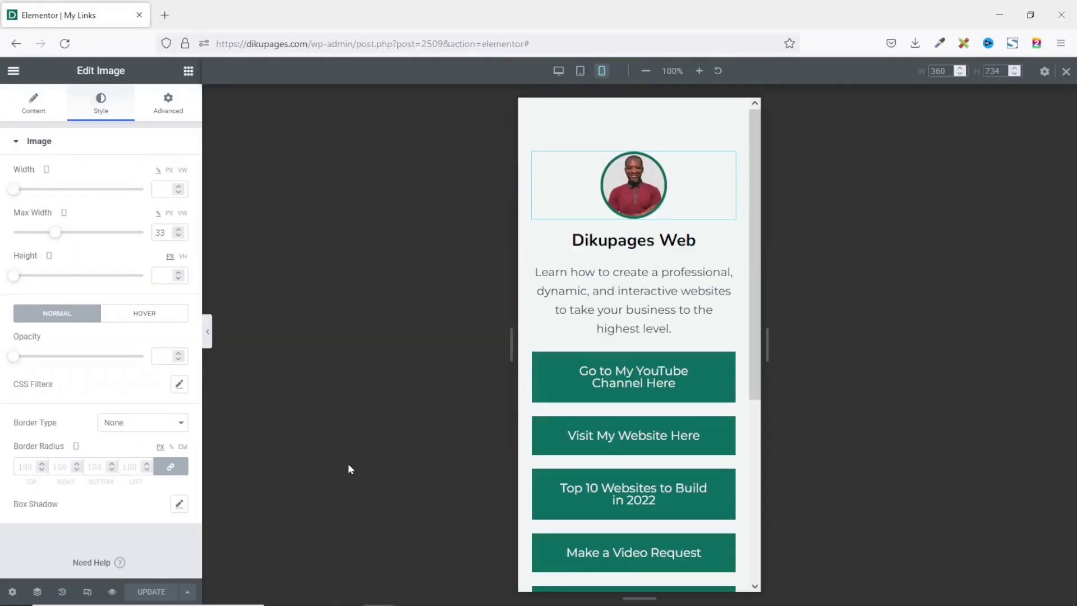
pyautogui.click(13, 71)
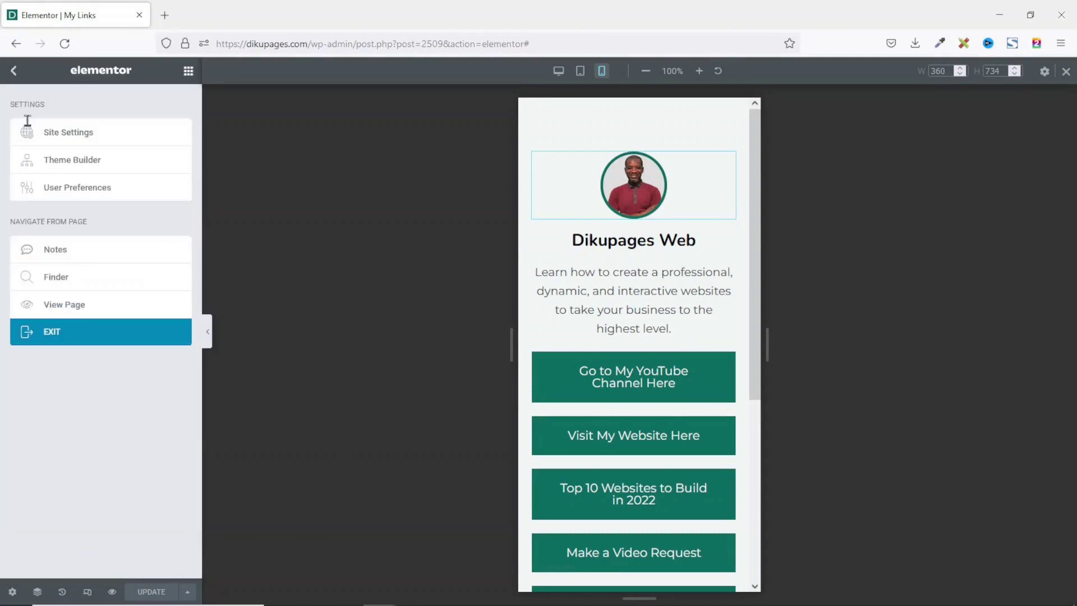
pyautogui.click(79, 305)
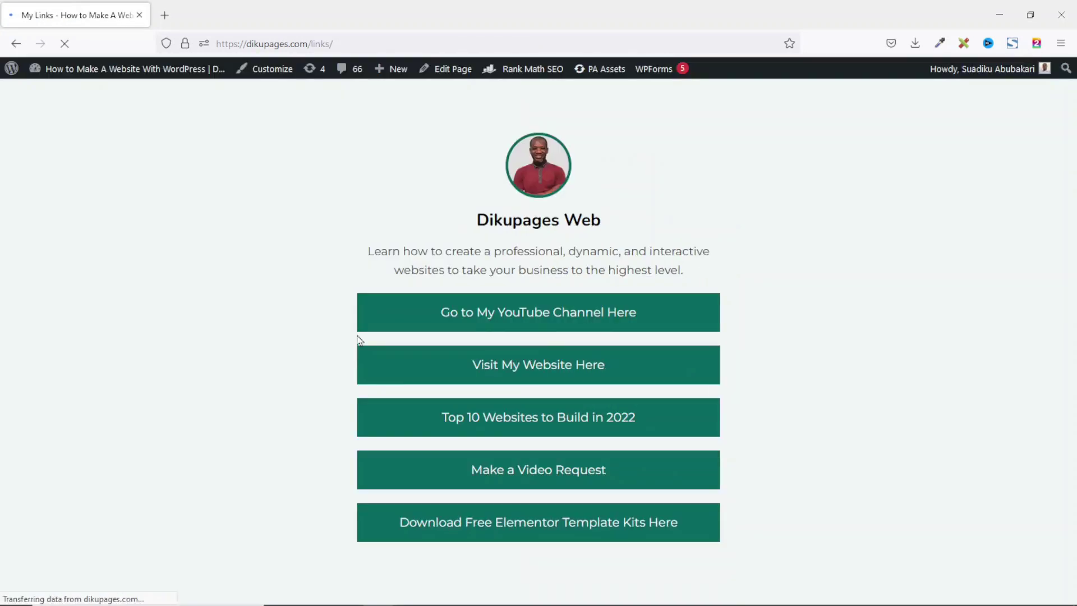